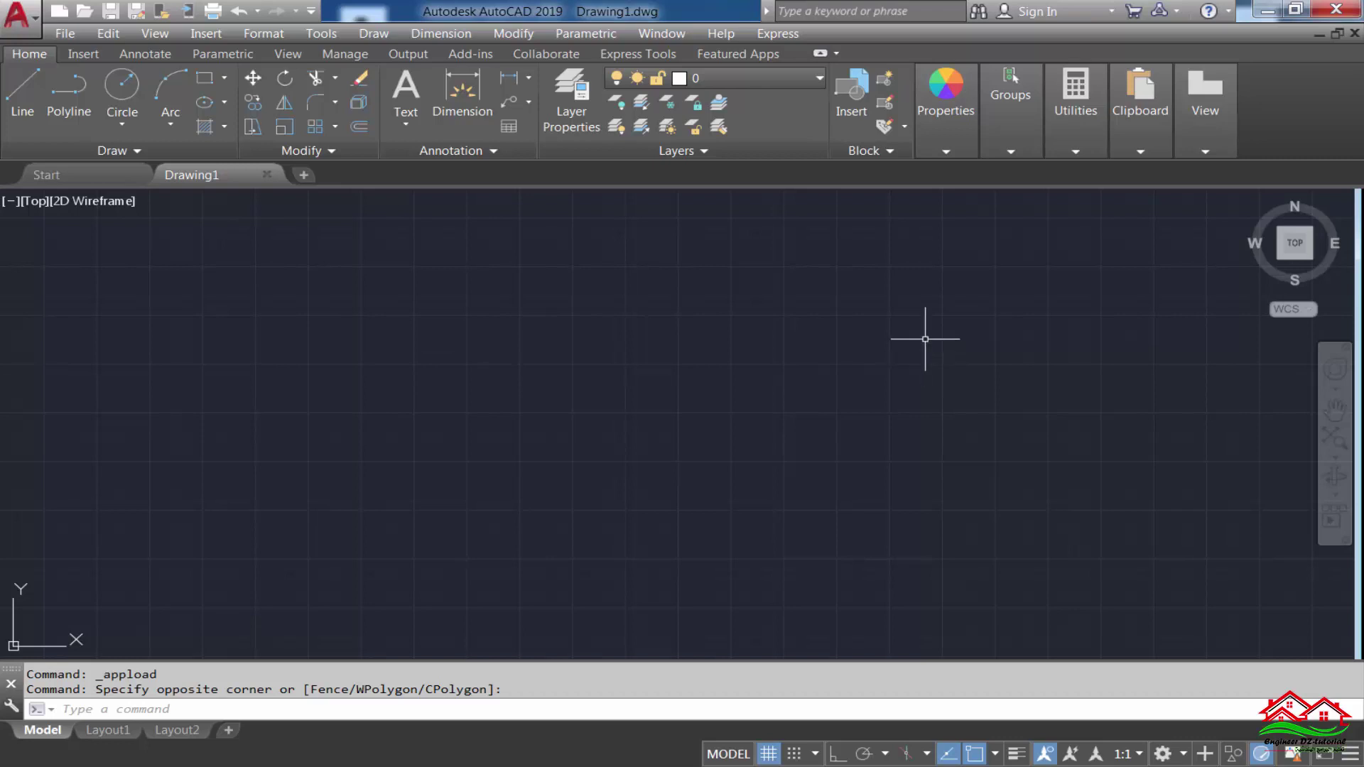
# Load the CBRK pie-slice LISP file once, allowing the unsigned-file prompt, then close the loader
pyautogui.click(323, 35)
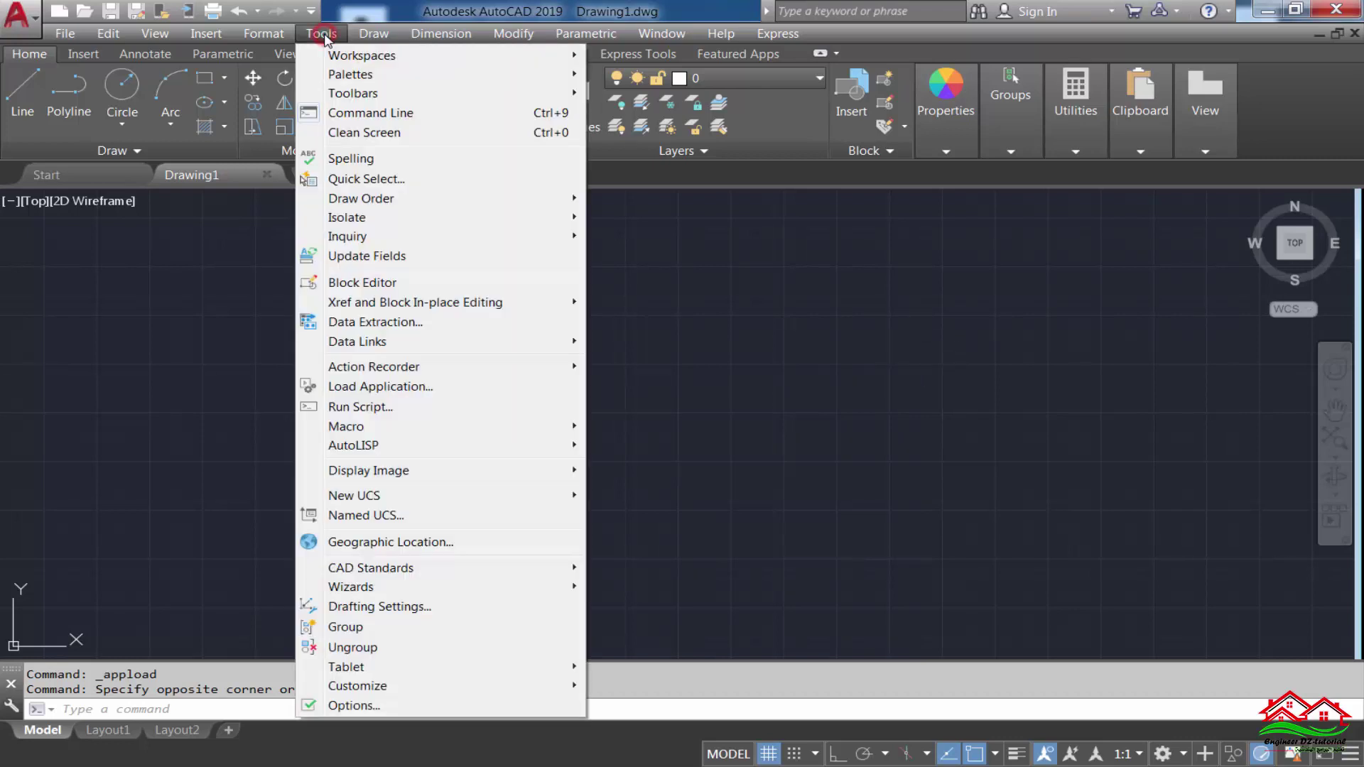
pyautogui.click(375, 386)
pyautogui.moveTo(865, 245); pyautogui.dragTo(865, 312)
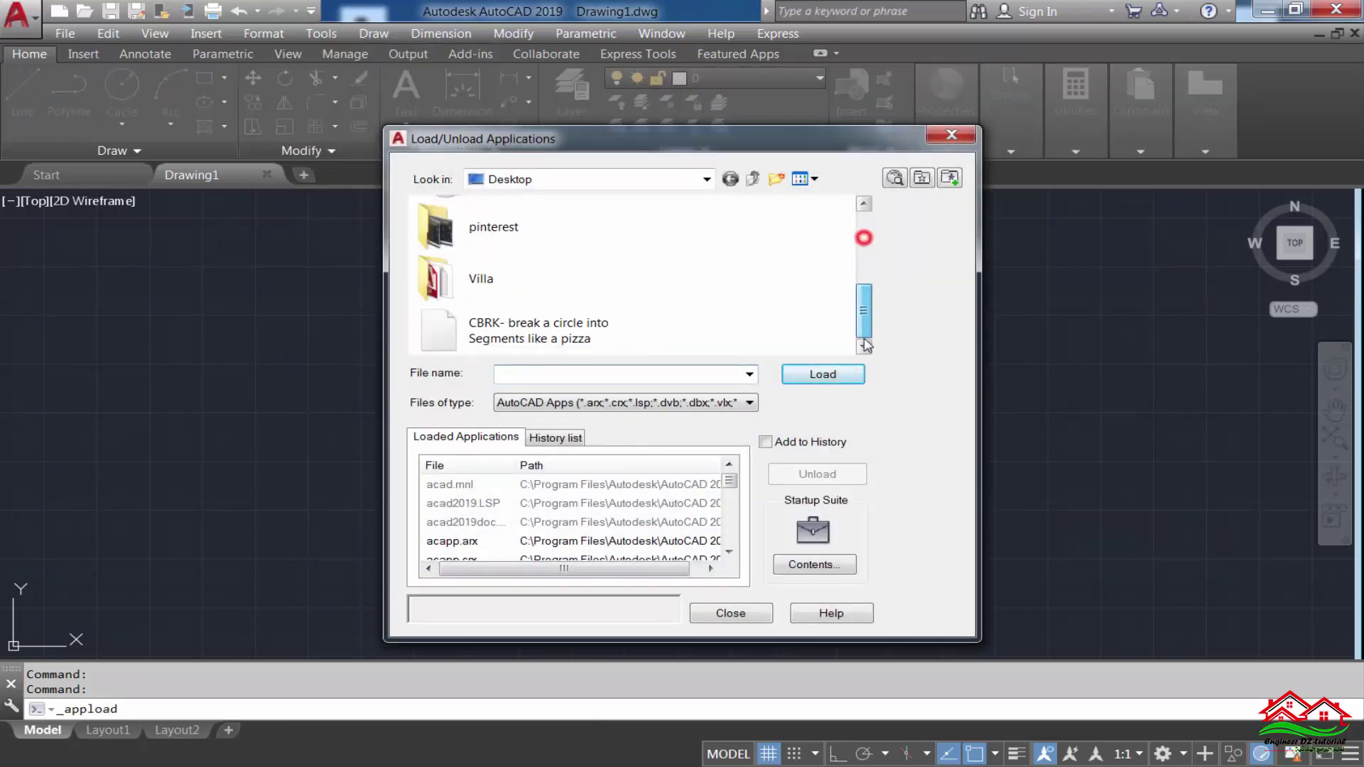
pyautogui.click(512, 331)
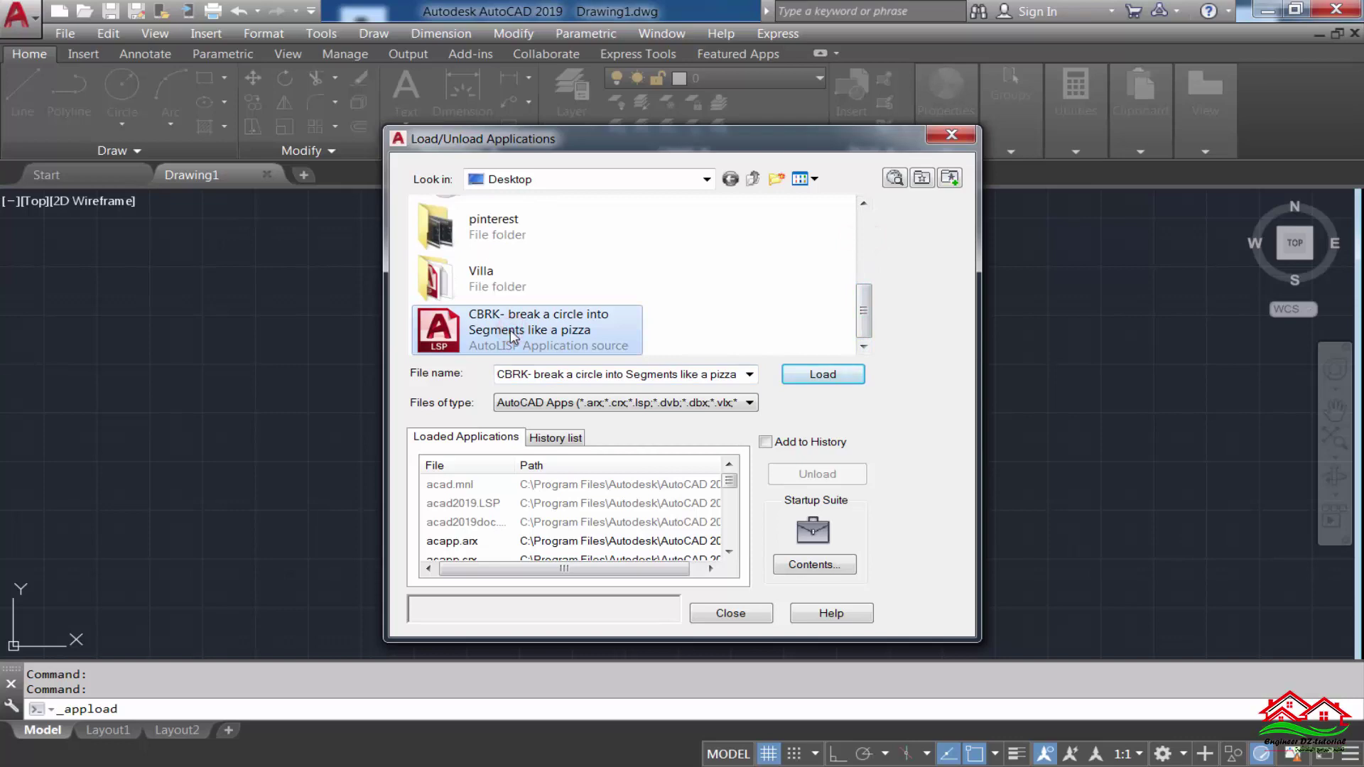
pyautogui.click(822, 375)
pyautogui.click(824, 445)
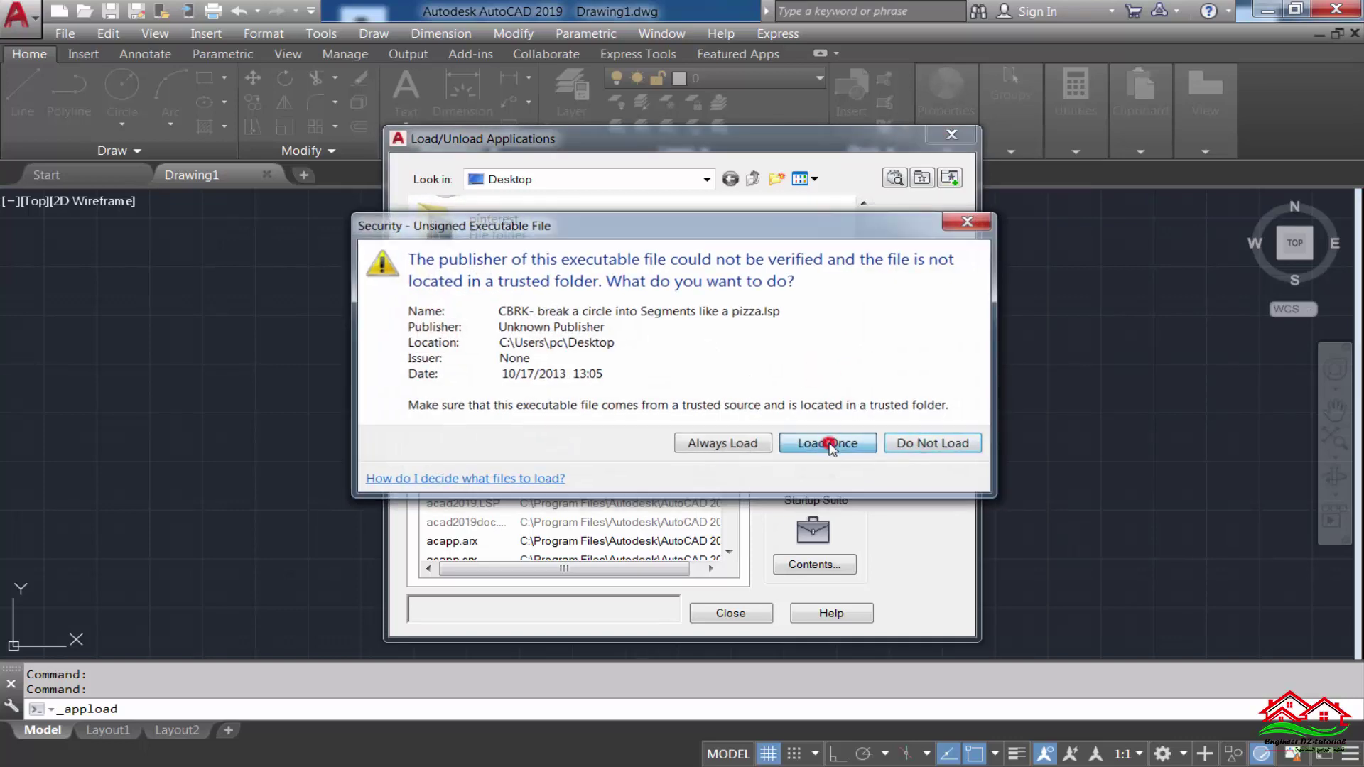
pyautogui.click(734, 615)
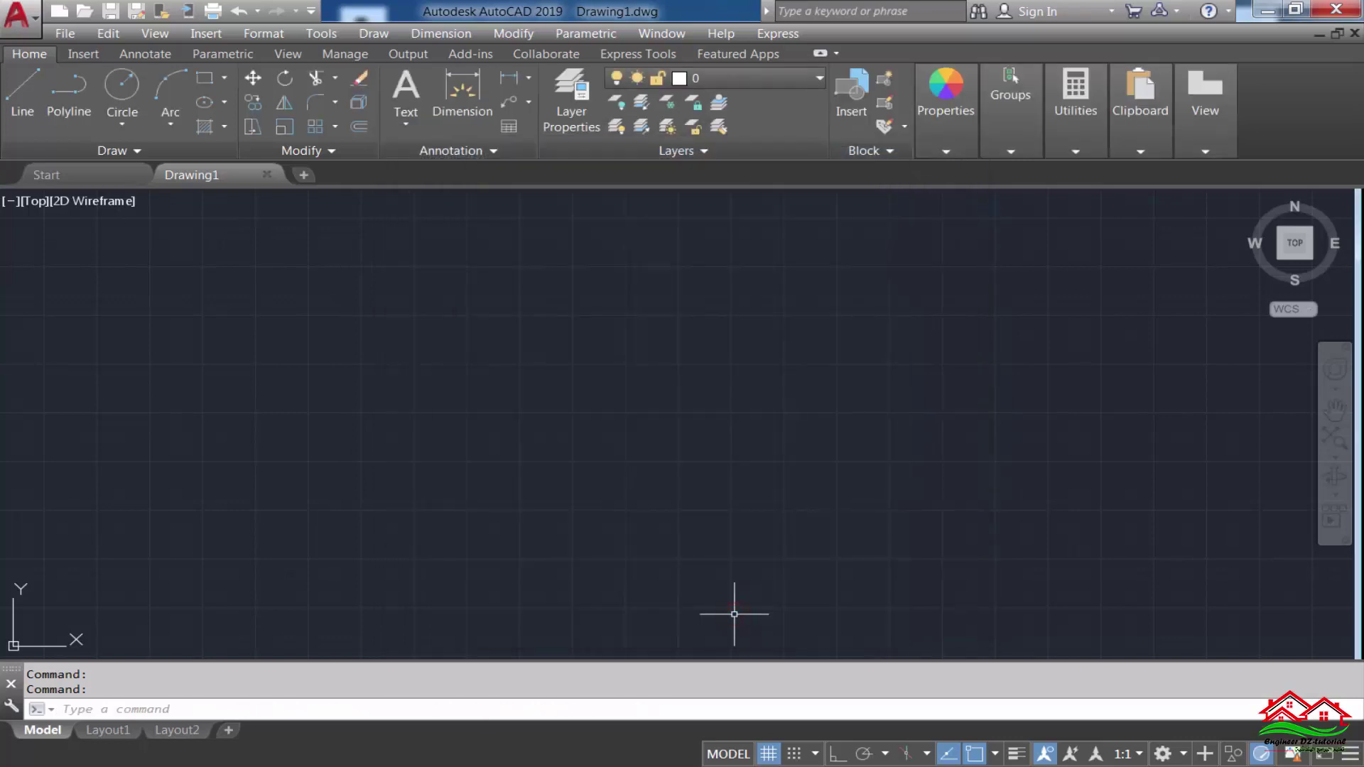
# Draw a circle with radius 10
pyautogui.click(128, 90)
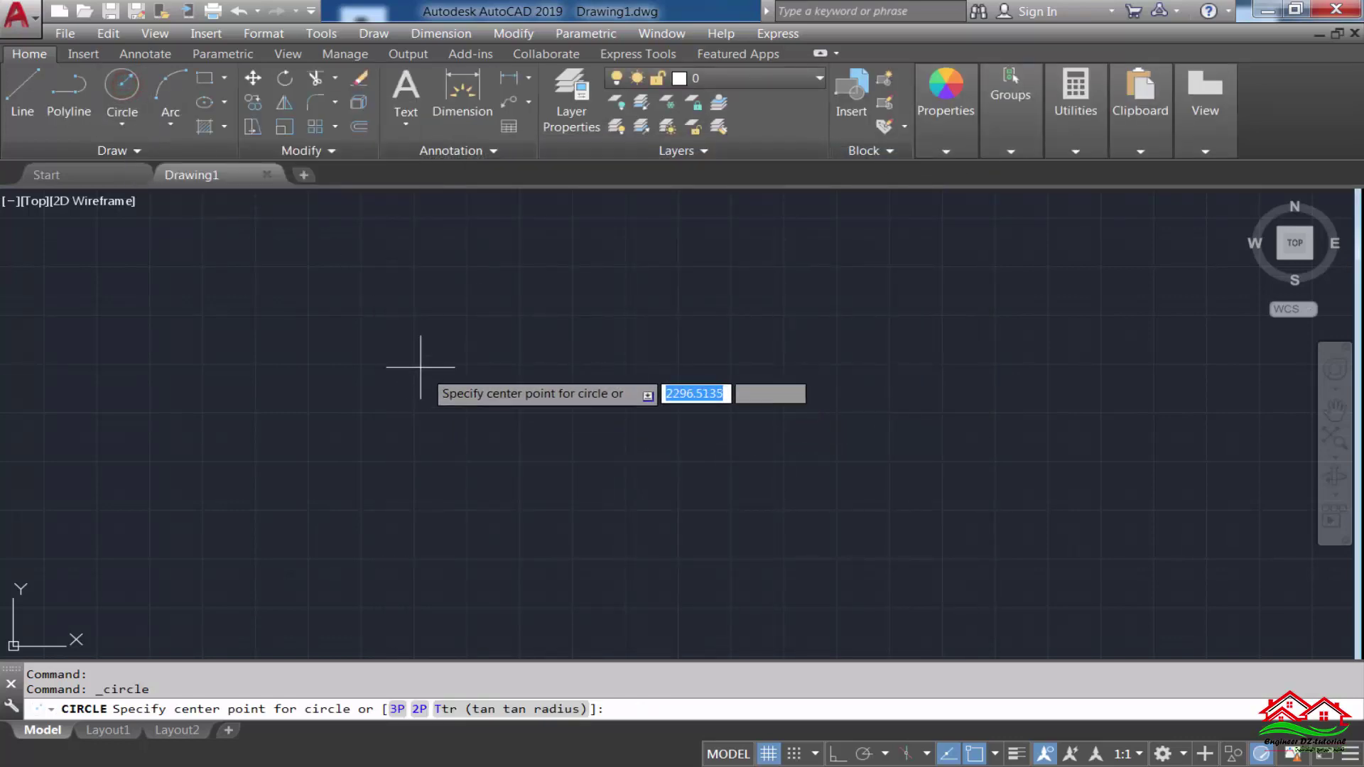
pyautogui.click(366, 354)
pyautogui.write('10')
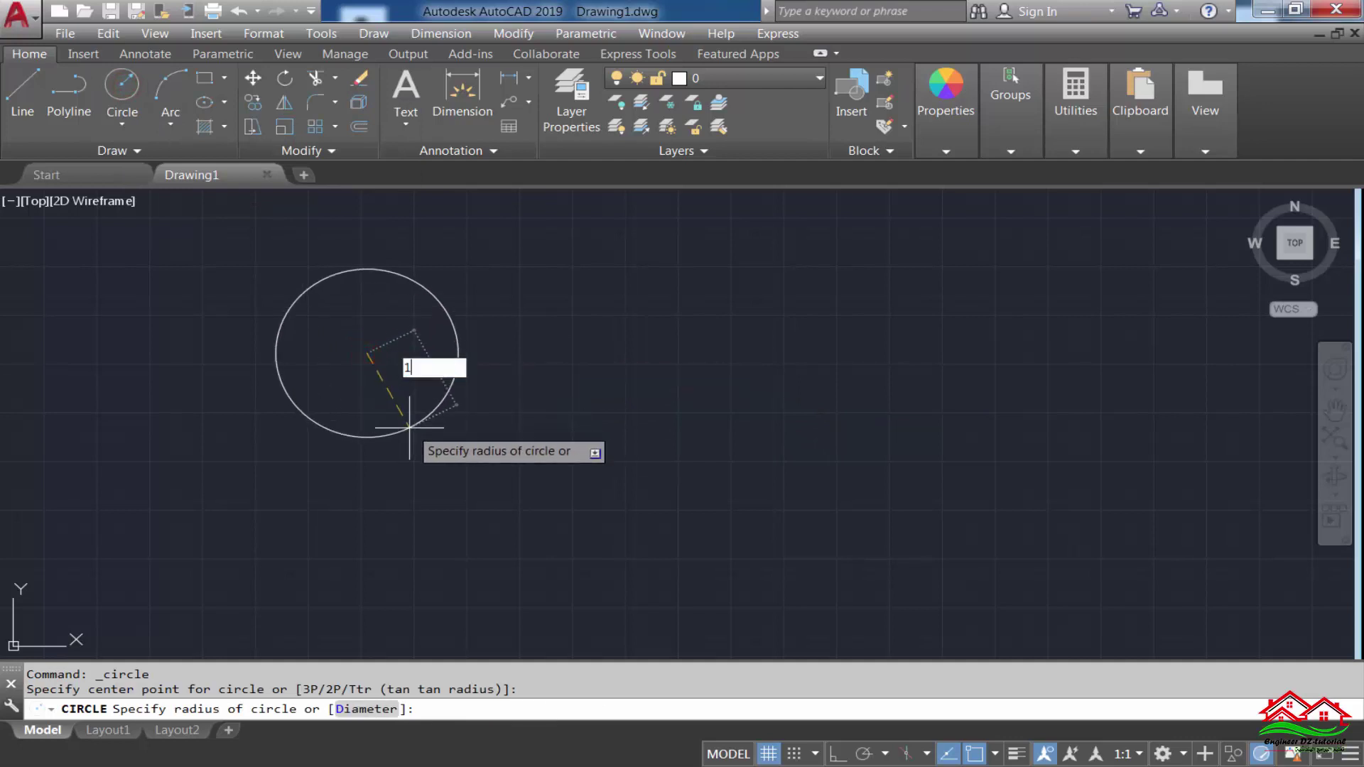
pyautogui.press('Return')
pyautogui.scroll(5, 355, 364)
pyautogui.scroll(6, 411, 268)
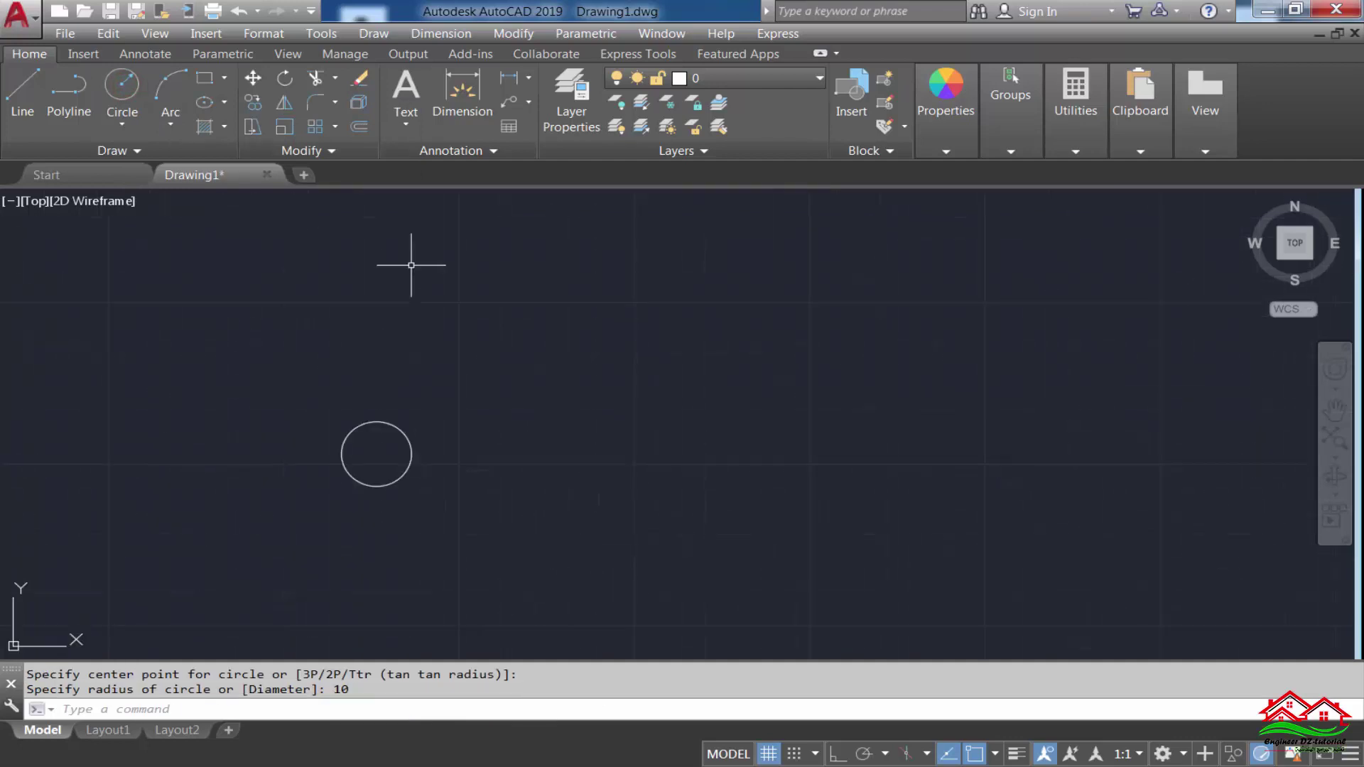
pyautogui.scroll(9, 377, 454)
pyautogui.scroll(-2, 379, 430)
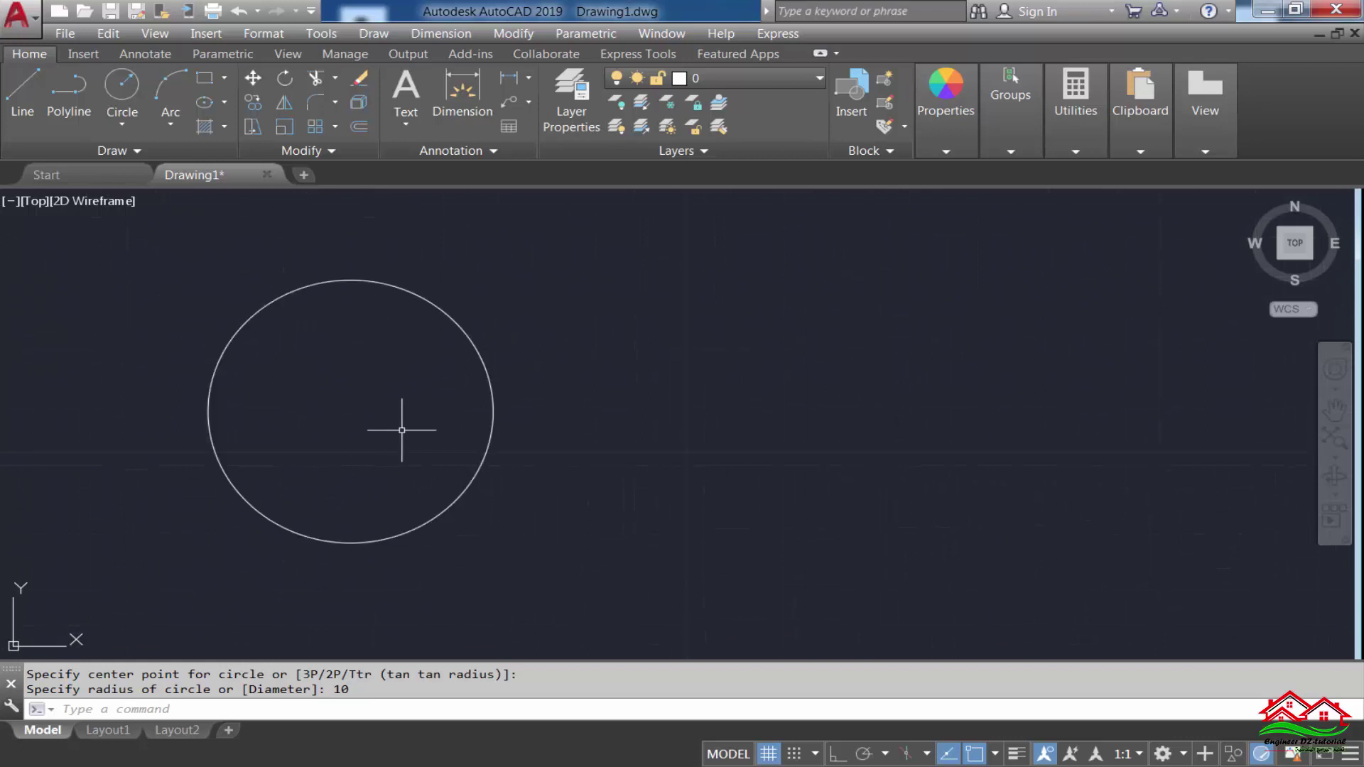
# With Ortho on, copy the circle twice to the right to form a row of three
pyautogui.click(841, 756)
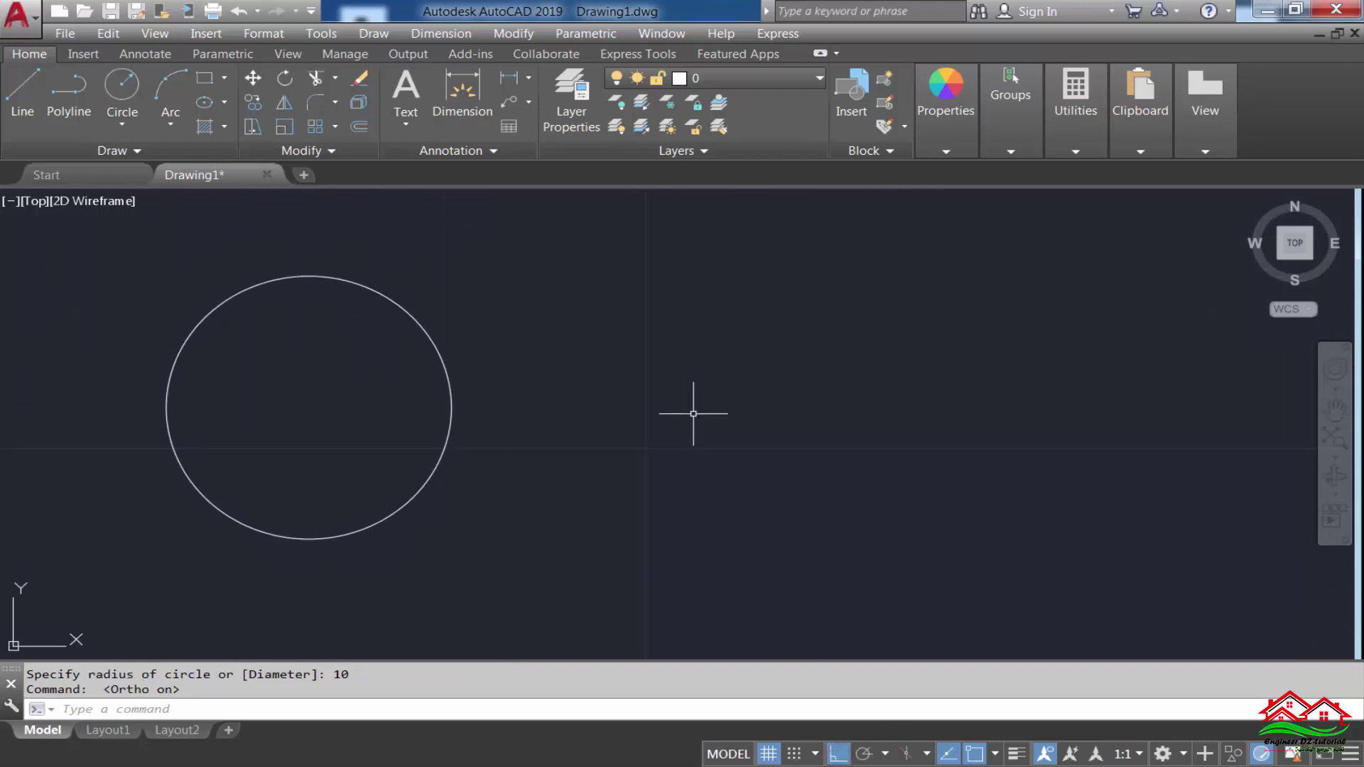
pyautogui.write('co')
pyautogui.press('Return')
pyautogui.click(572, 274)
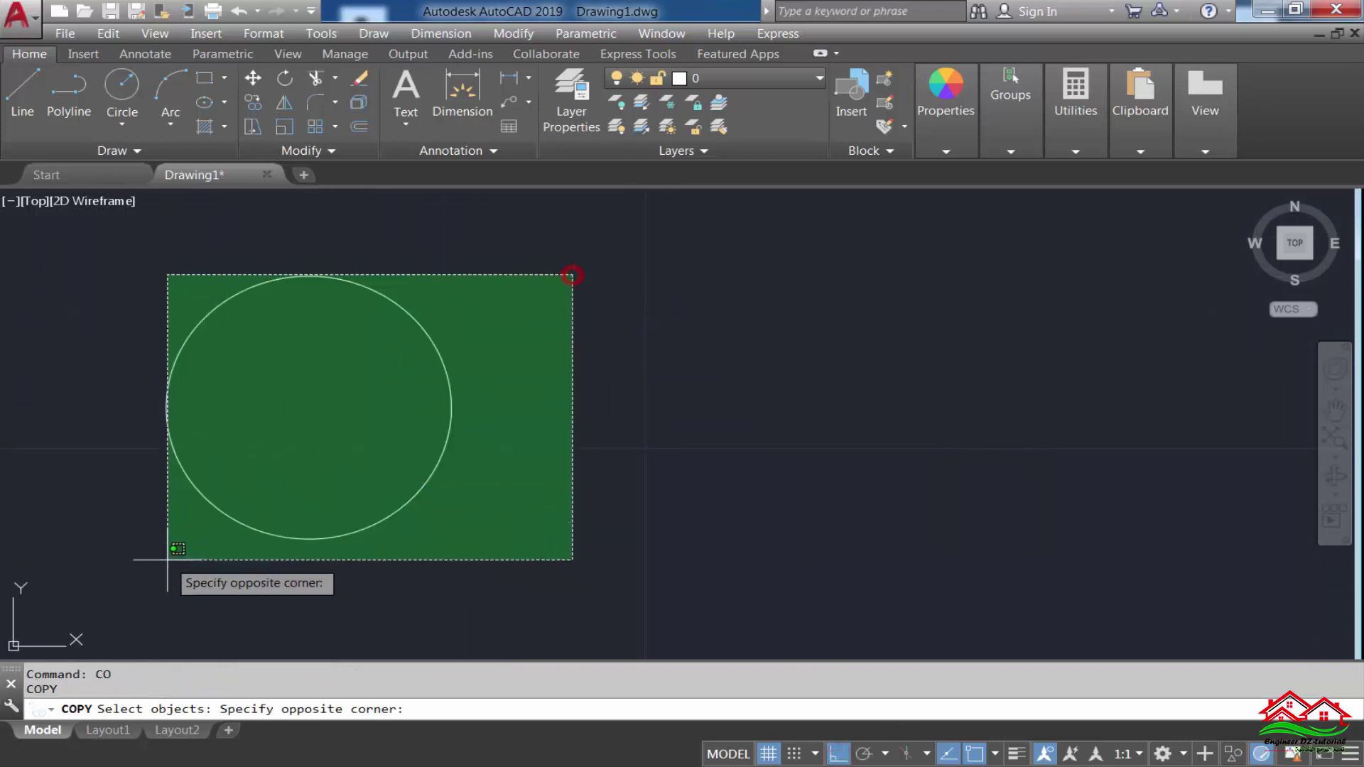
pyautogui.click(125, 576)
pyautogui.press('Return')
pyautogui.click(290, 405)
pyautogui.click(694, 405)
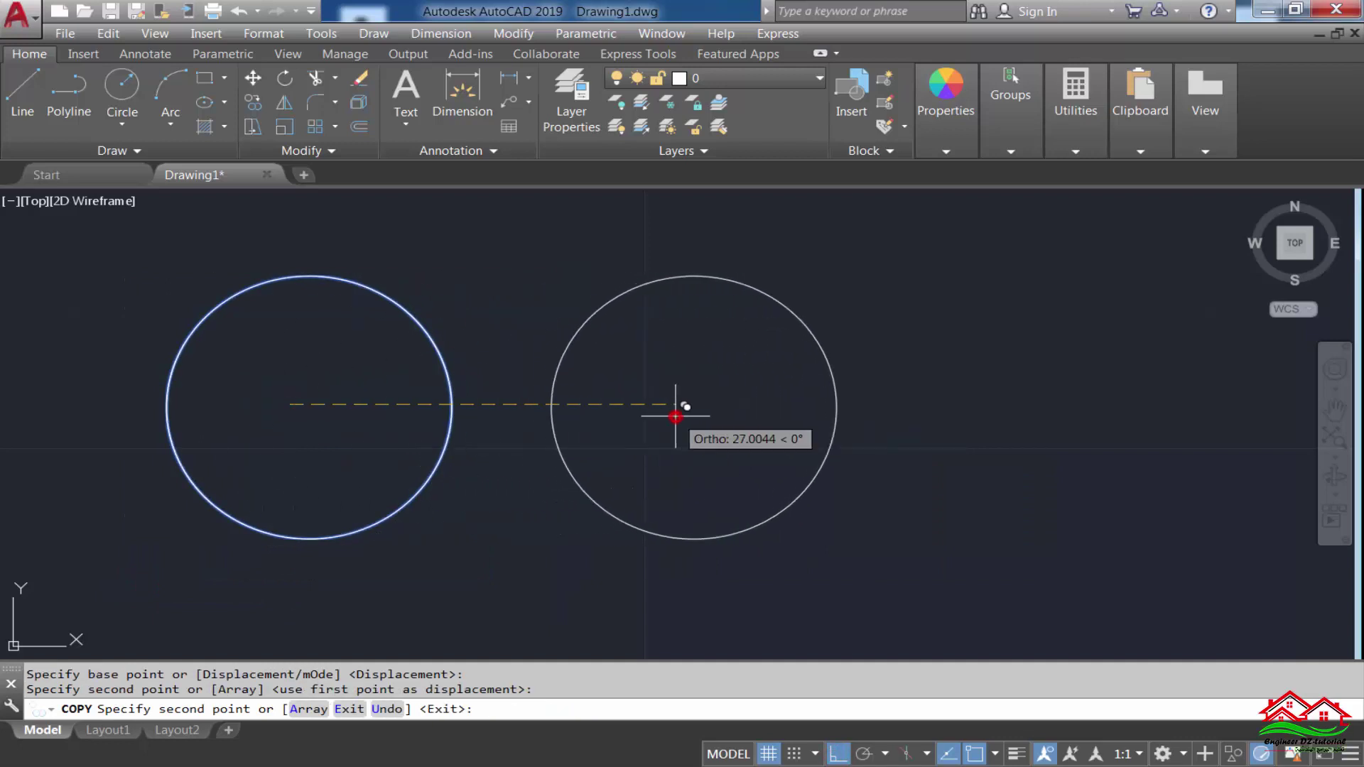
pyautogui.click(1074, 404)
pyautogui.press('Escape')
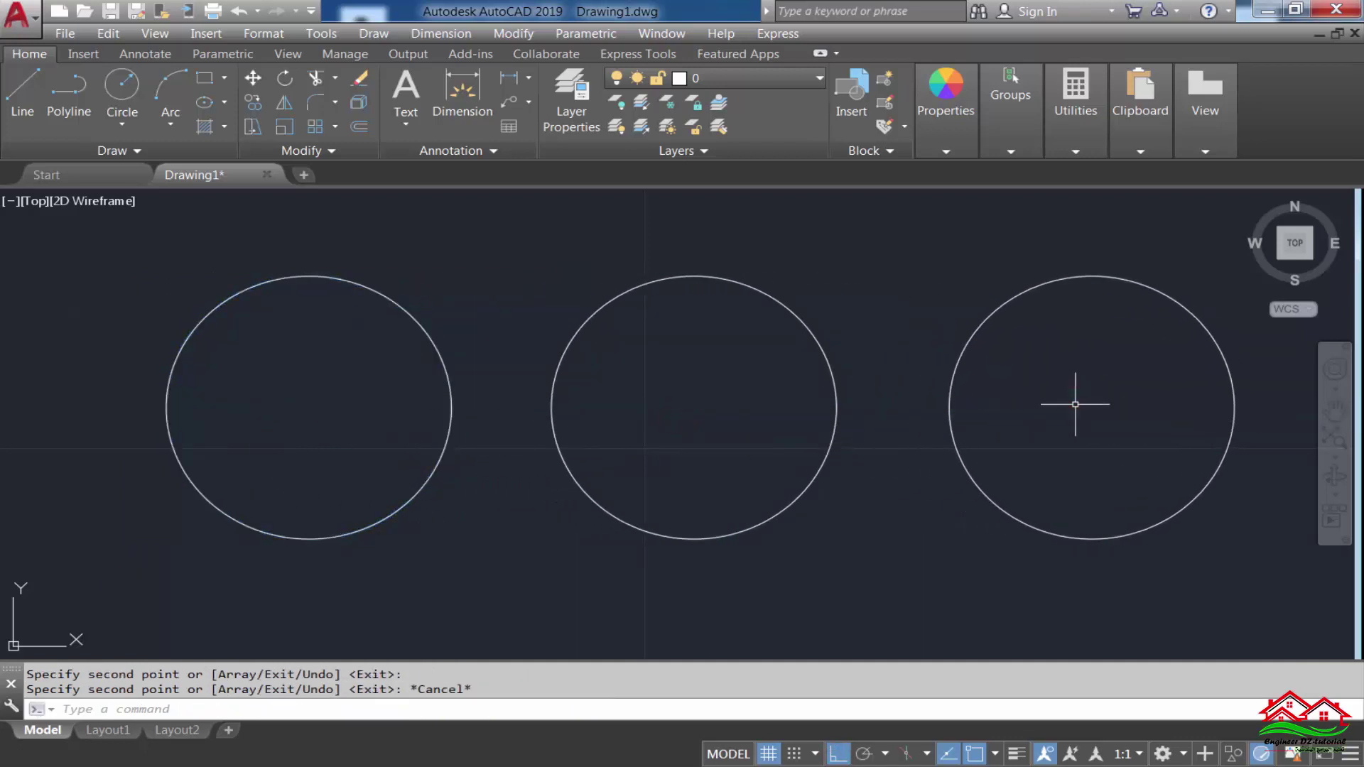
# Centre the right circle and divide it into 6 slices with CBRK
pyautogui.moveTo(1083, 418); pyautogui.dragTo(755, 455, button='middle')
pyautogui.scroll(3, 754, 454)
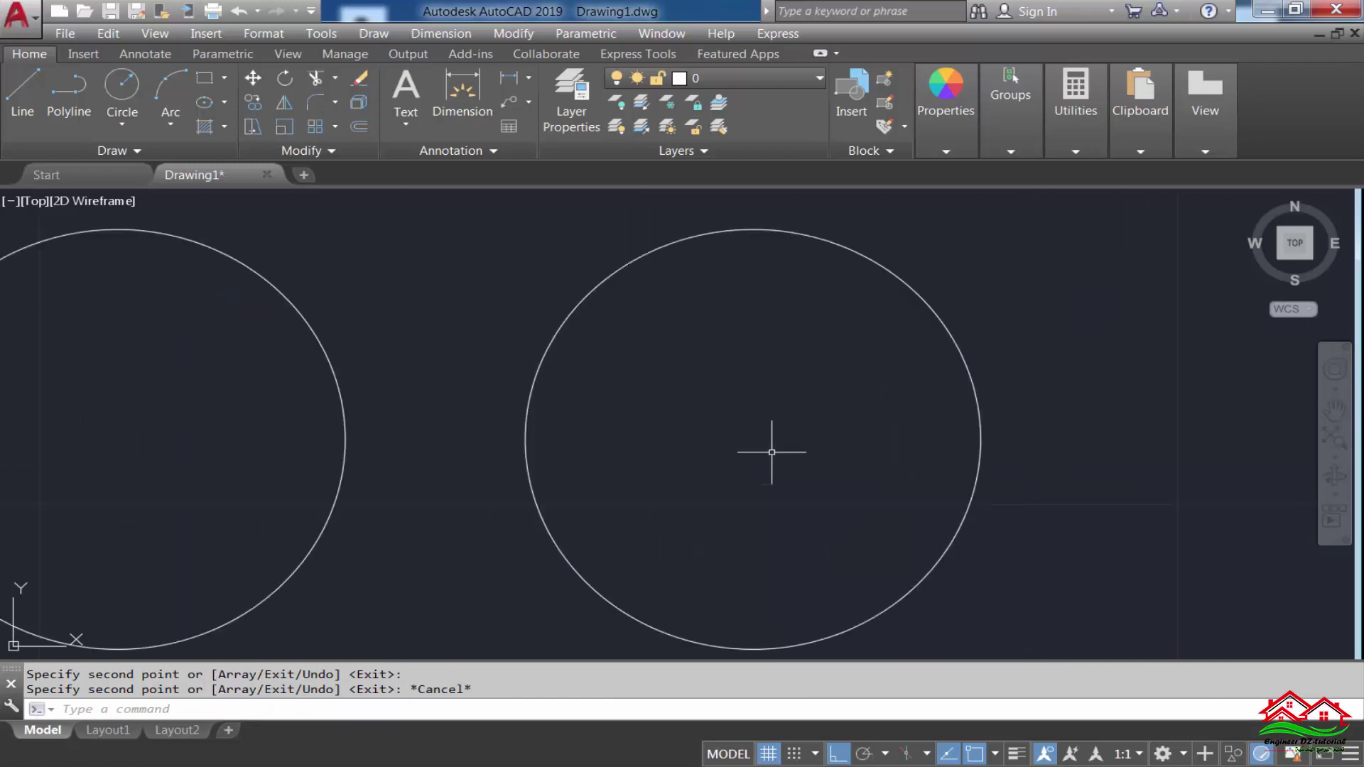
pyautogui.scroll(-1, 750, 443)
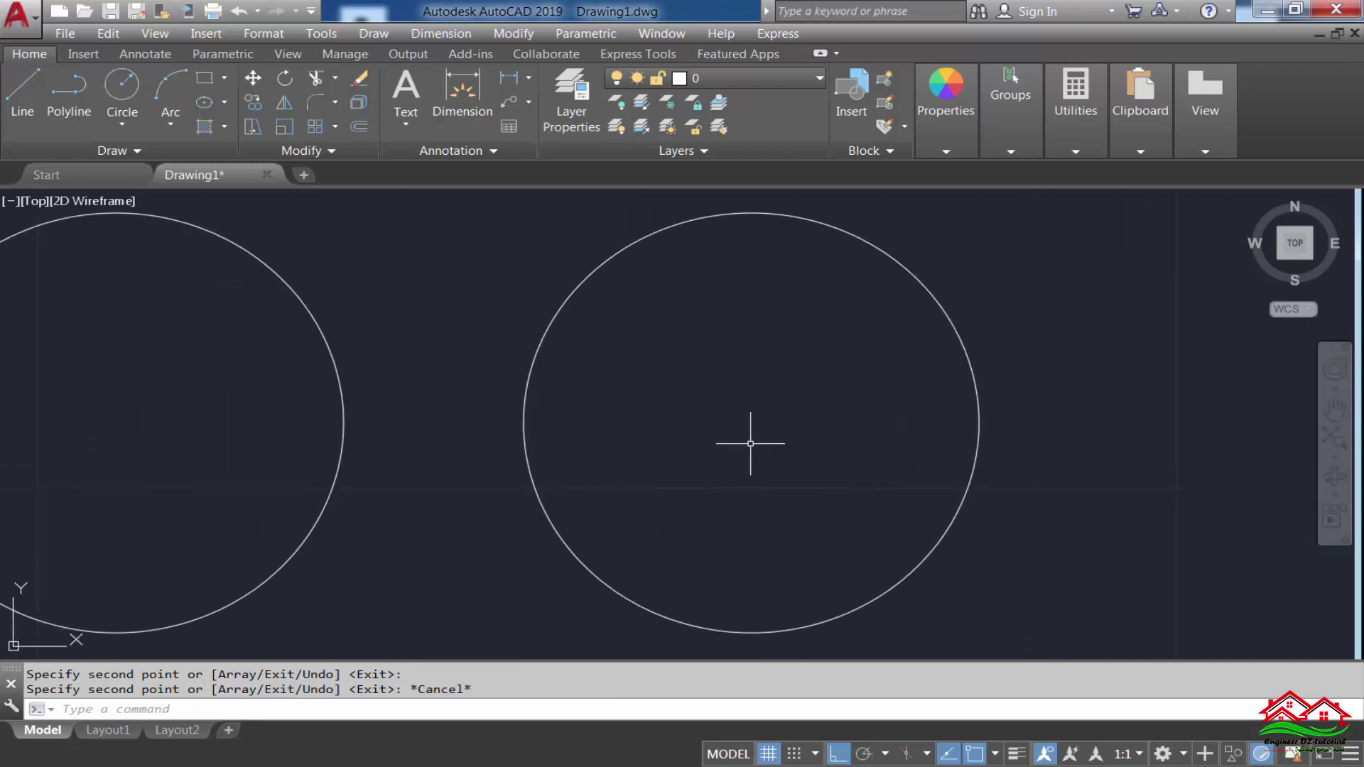
pyautogui.click(375, 709)
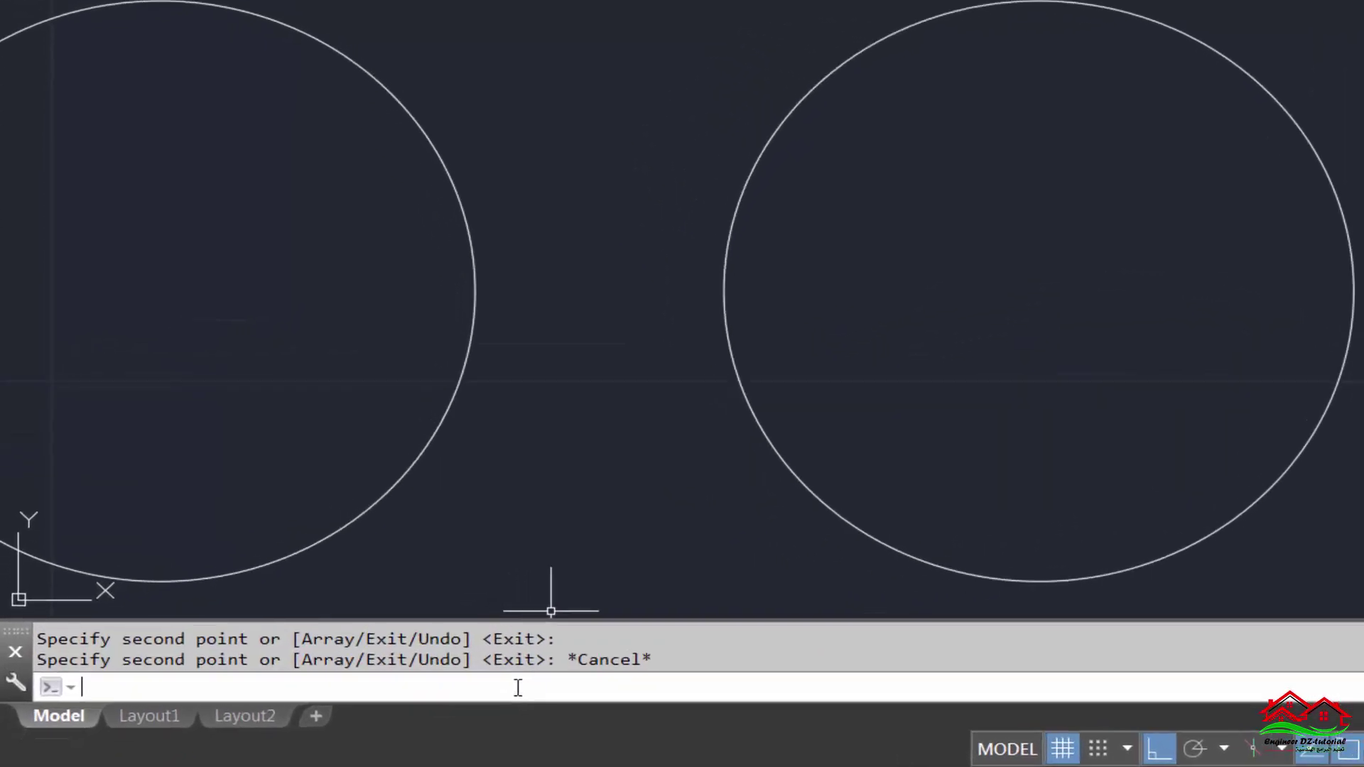
pyautogui.write('cbrk')
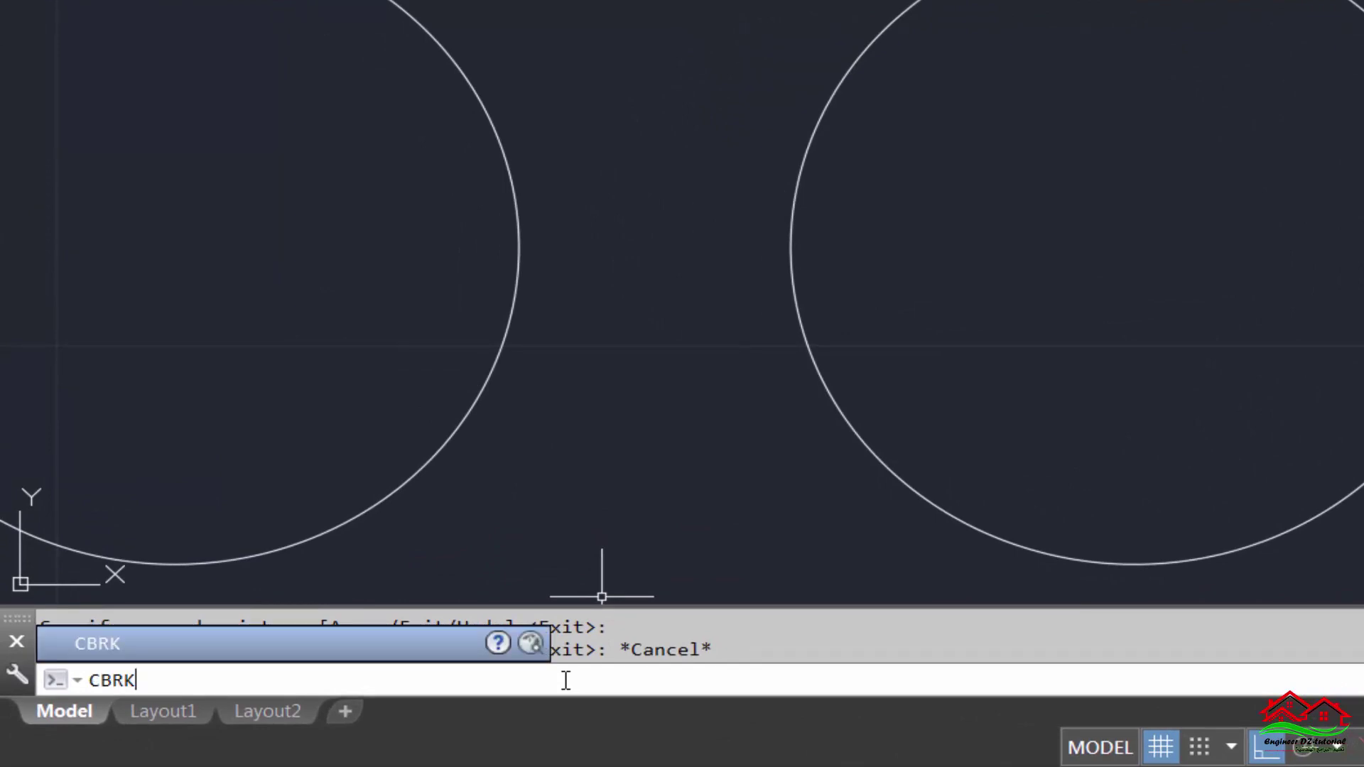
pyautogui.press('Return')
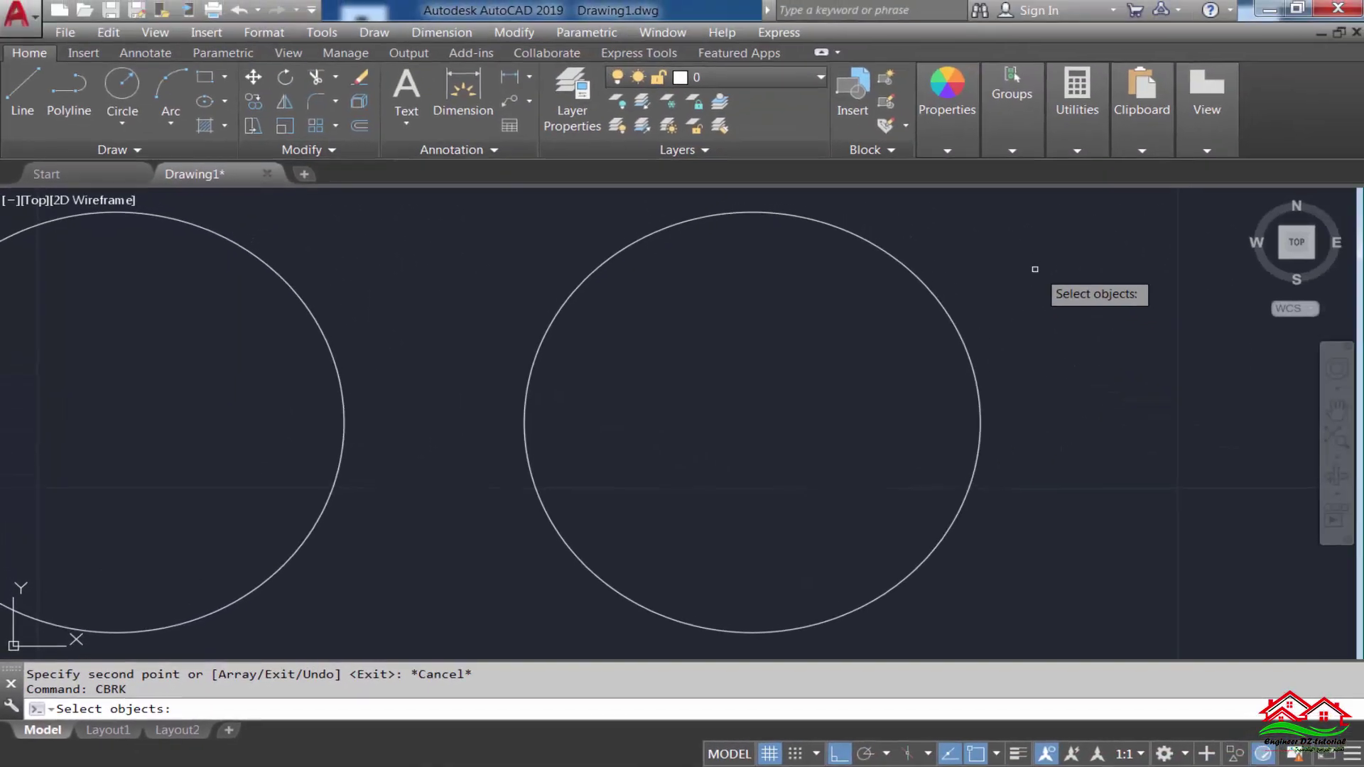
pyautogui.click(1029, 267)
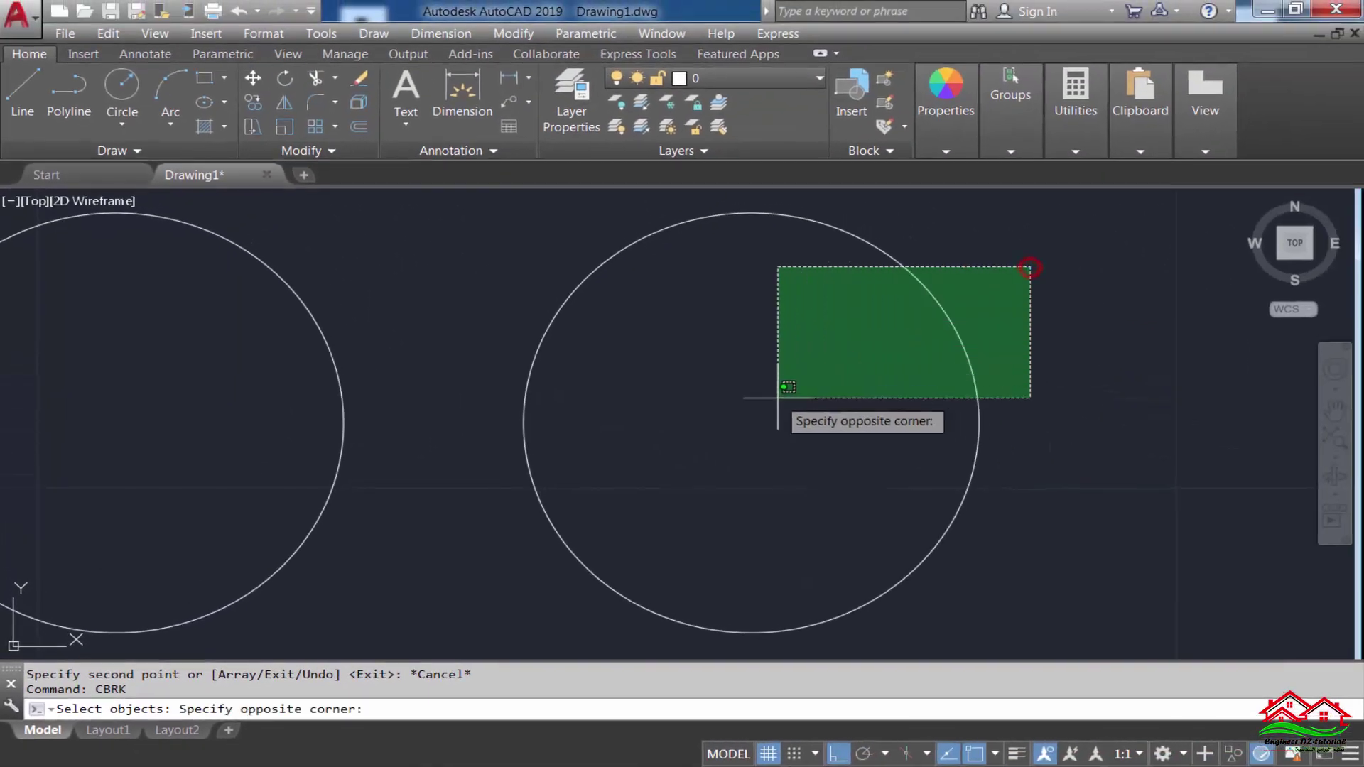
pyautogui.click(777, 398)
pyautogui.press('Return')
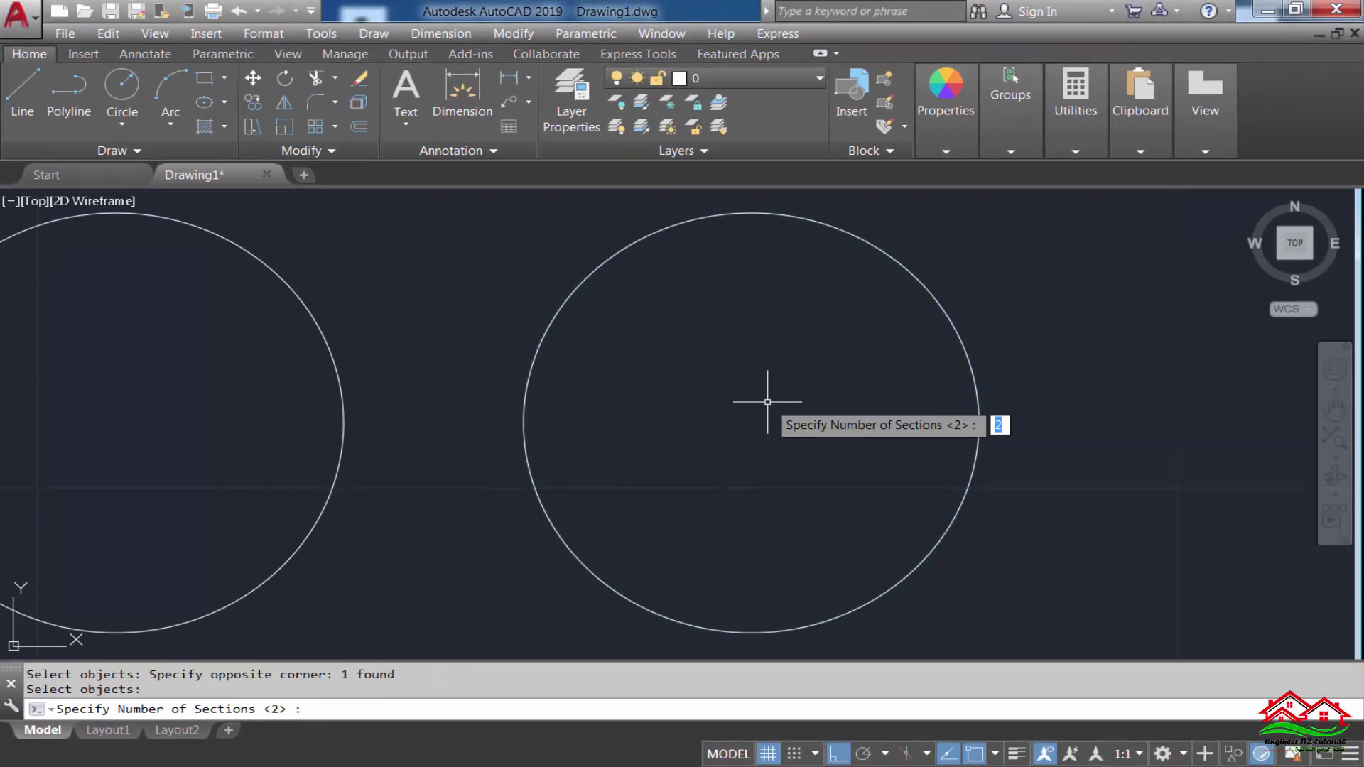
pyautogui.write('6')
pyautogui.press('Return')
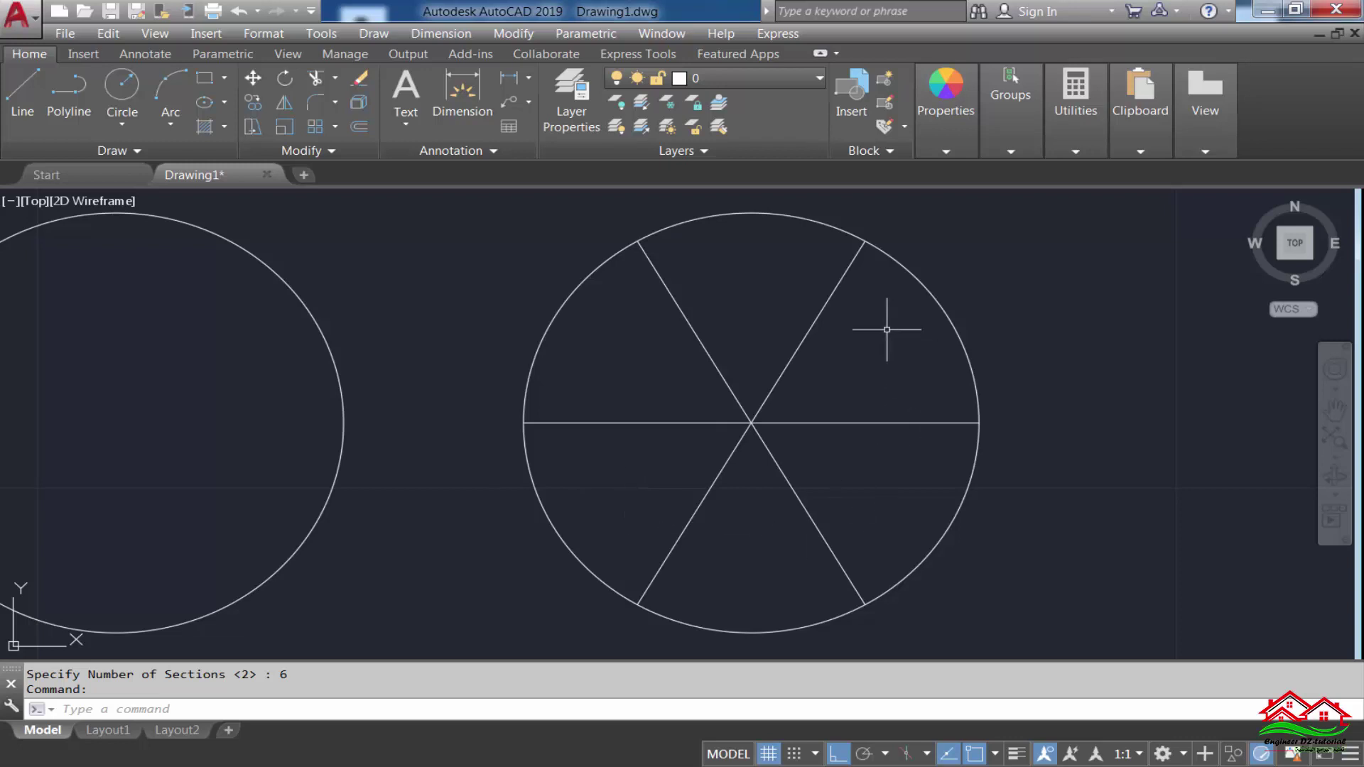
# Select arcs of the six-slice circle to inspect the slices, then cancel the selection
pyautogui.click(952, 296)
pyautogui.click(894, 341)
pyautogui.press('Escape')
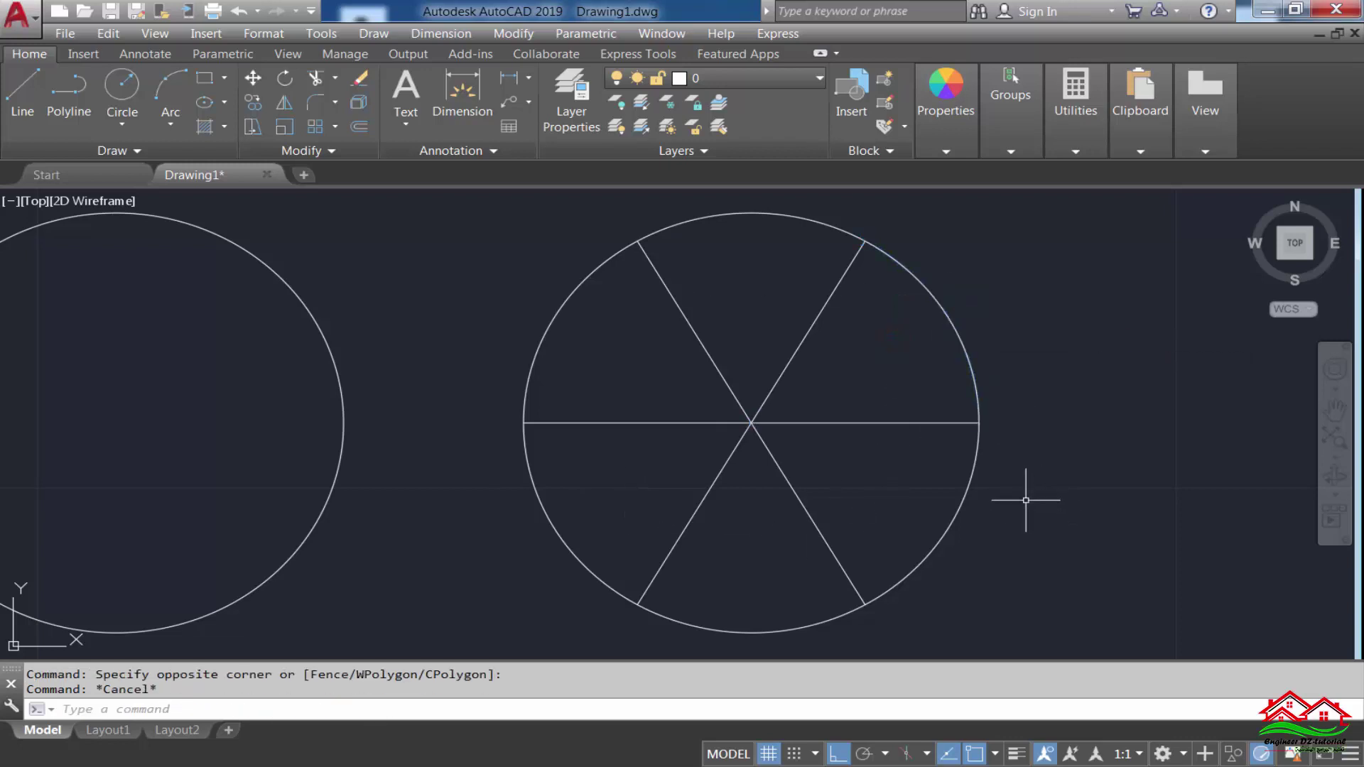
pyautogui.click(1028, 493)
pyautogui.click(904, 509)
pyautogui.press('Escape')
pyautogui.click(751, 568)
# Clear the selection and bring the middle circle to the centre of the view
pyautogui.press('Escape')
pyautogui.scroll(-3, 880, 497)
pyautogui.scroll(3, 462, 478)
pyautogui.moveTo(462, 478); pyautogui.dragTo(609, 448, button='middle')
# Run CBRK on the middle circle and split it into 20 sections
pyautogui.click(489, 699)
pyautogui.write('CBRK')
pyautogui.press('Return')
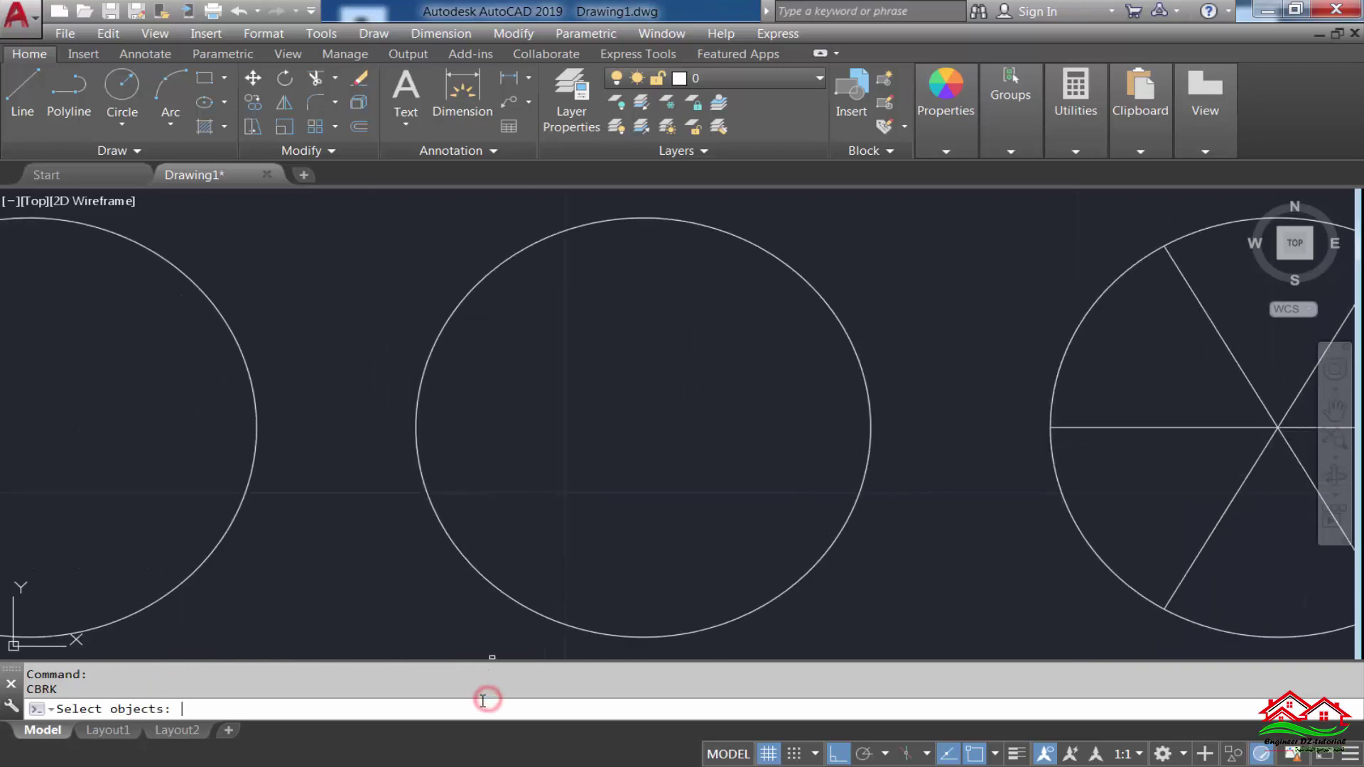
pyautogui.click(902, 272)
pyautogui.click(773, 346)
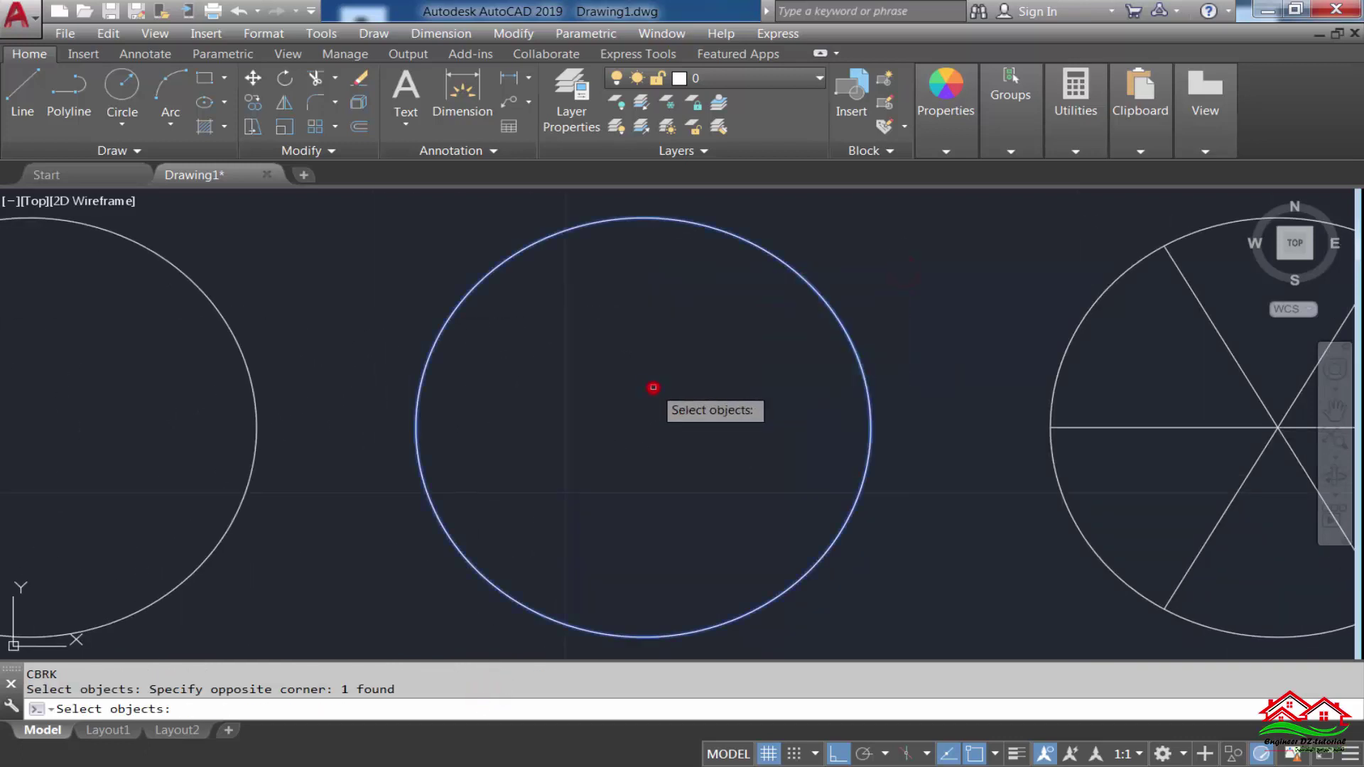
pyautogui.press('Return')
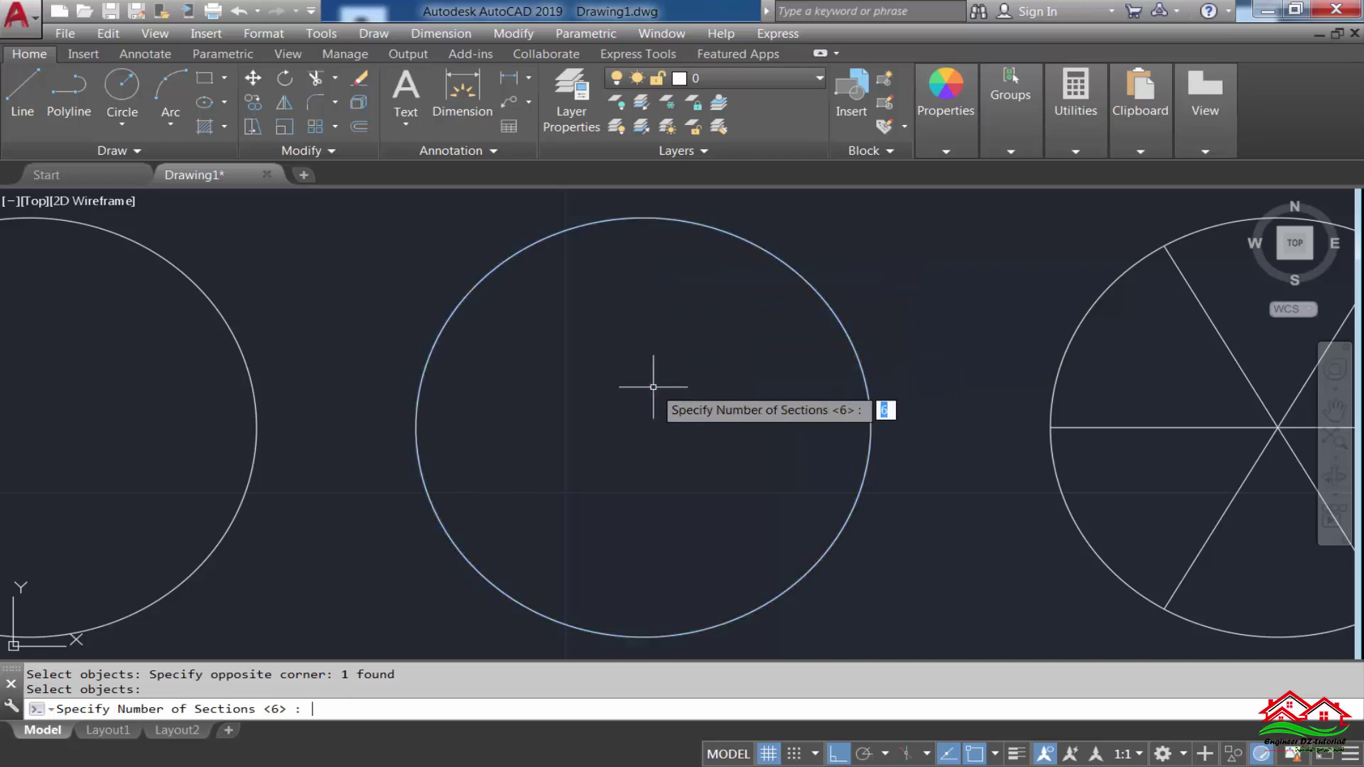
pyautogui.write('1')
pyautogui.press('BackSpace')
pyautogui.write('20')
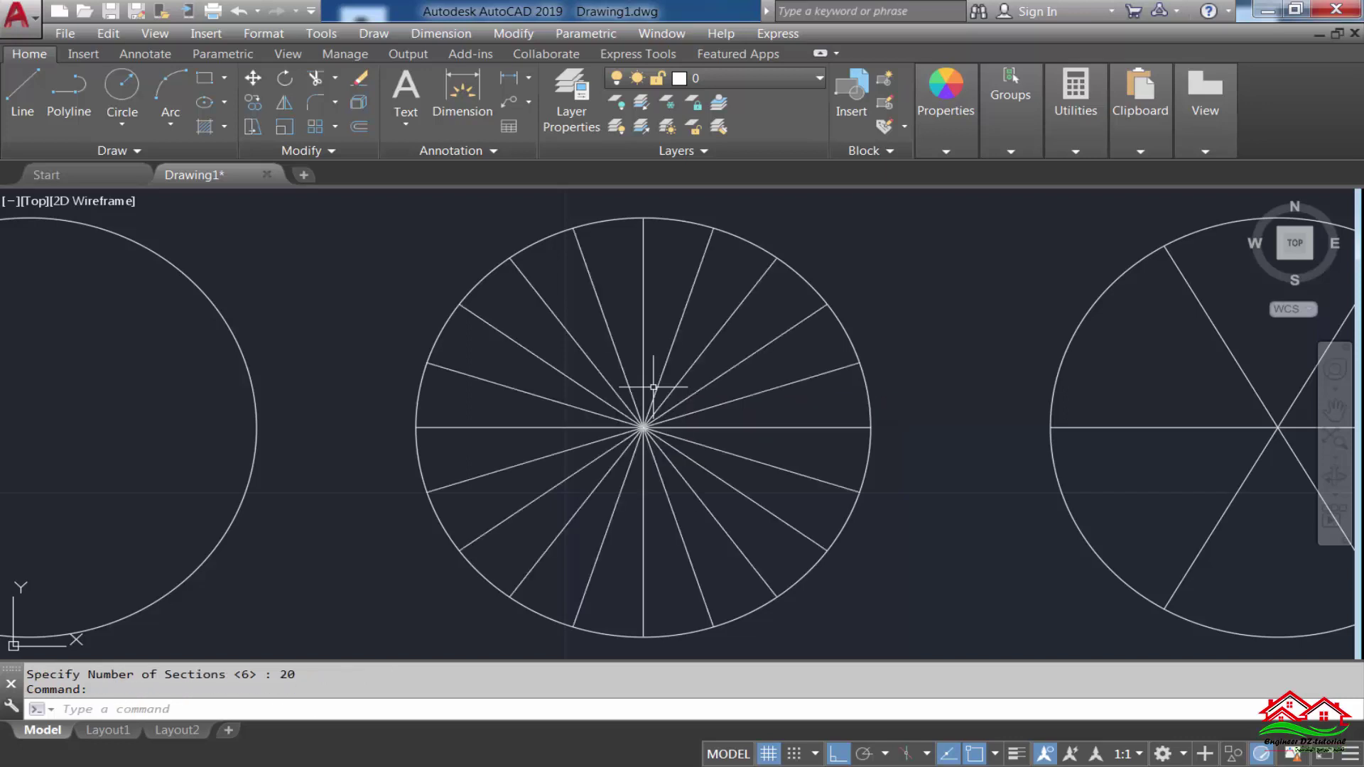
pyautogui.press('Return')
# Run CBRK on the centred left circle and split it into 10 sections
pyautogui.moveTo(117, 404); pyautogui.dragTo(725, 405, button='middle')
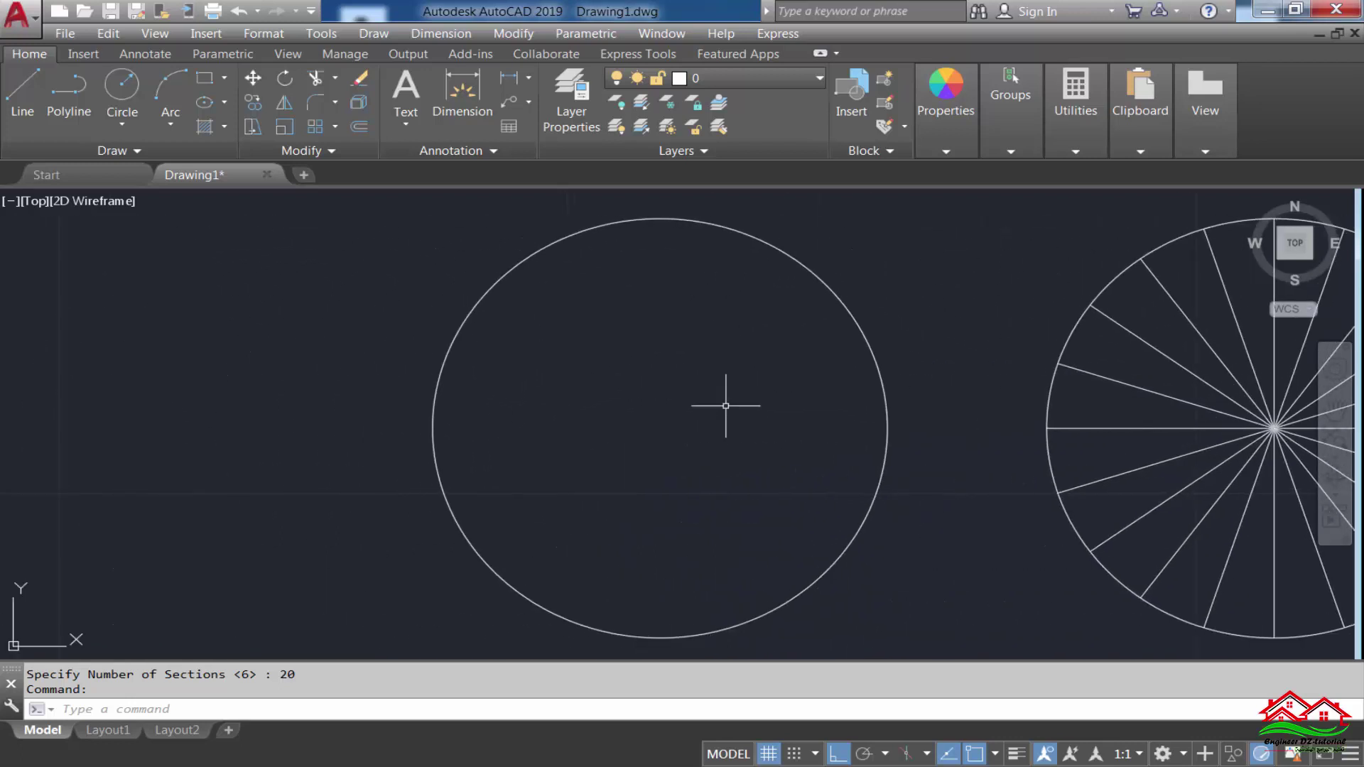
pyautogui.click(558, 708)
pyautogui.write('CBRK')
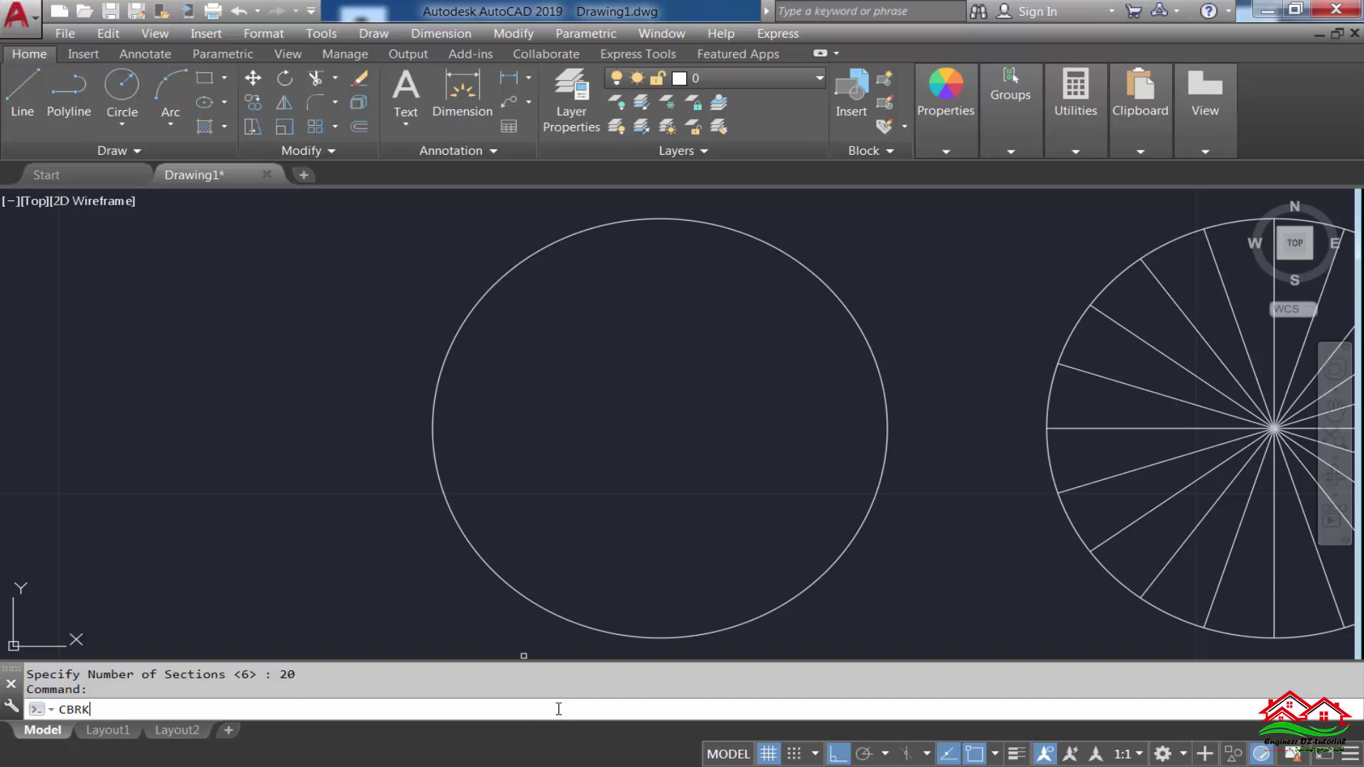
pyautogui.press('Return')
pyautogui.click(900, 268)
pyautogui.click(662, 388)
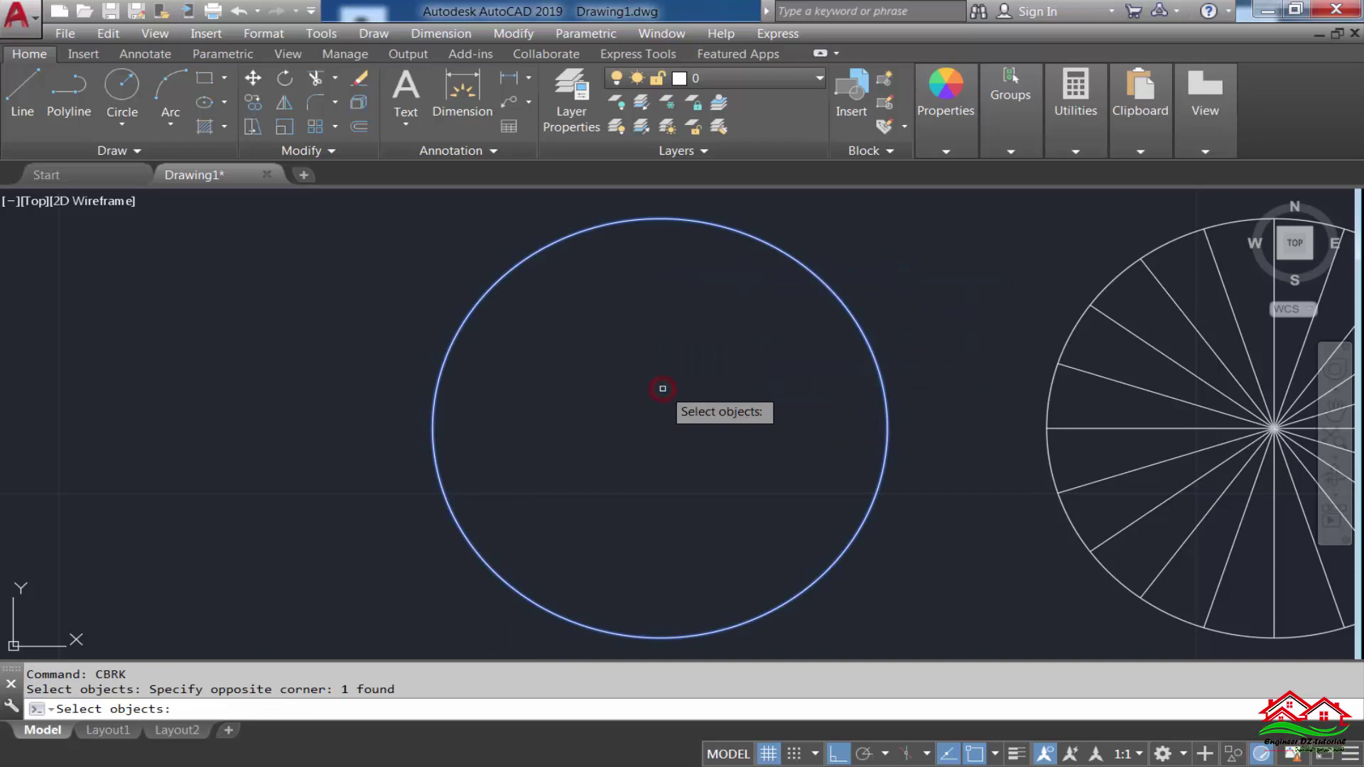
pyautogui.press('Return')
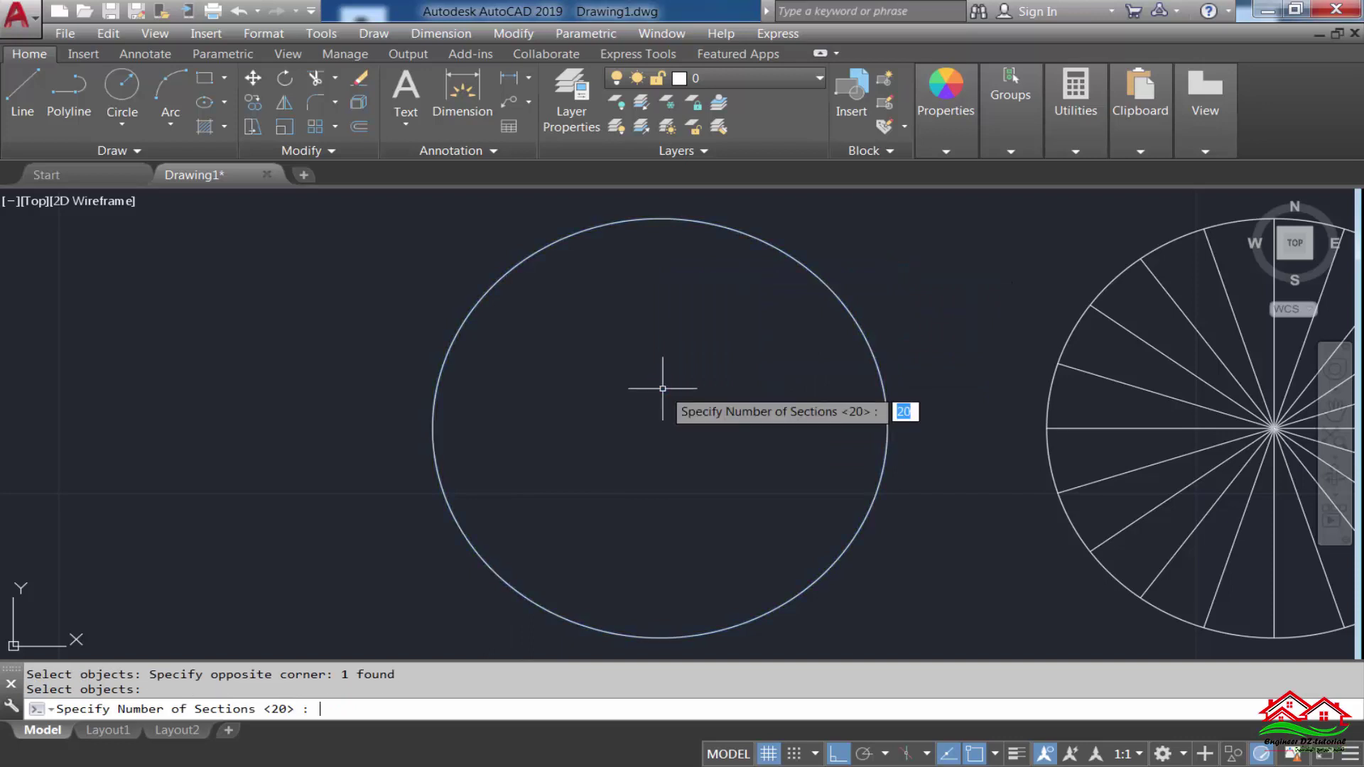
pyautogui.write('1')
pyautogui.press('Return')
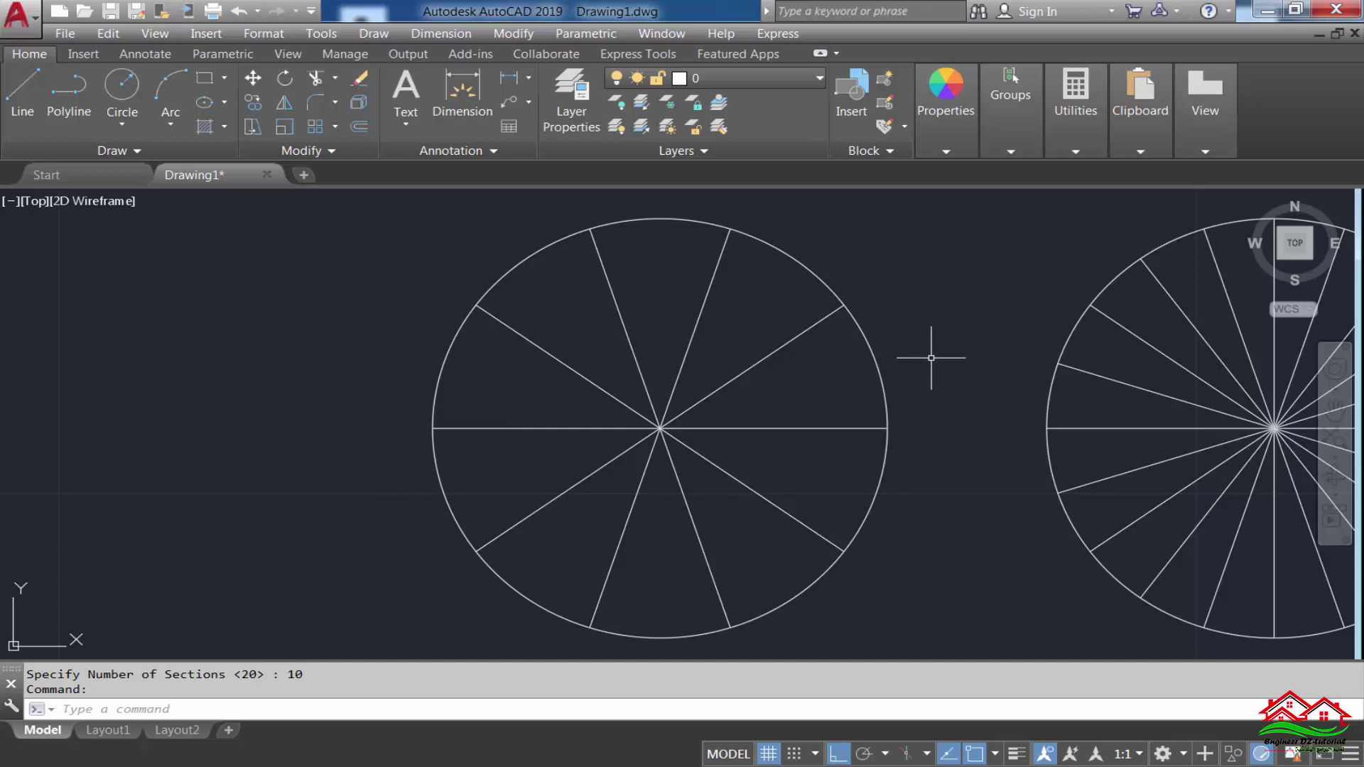
pyautogui.moveTo(551, 412); pyautogui.dragTo(692, 416, button='middle')
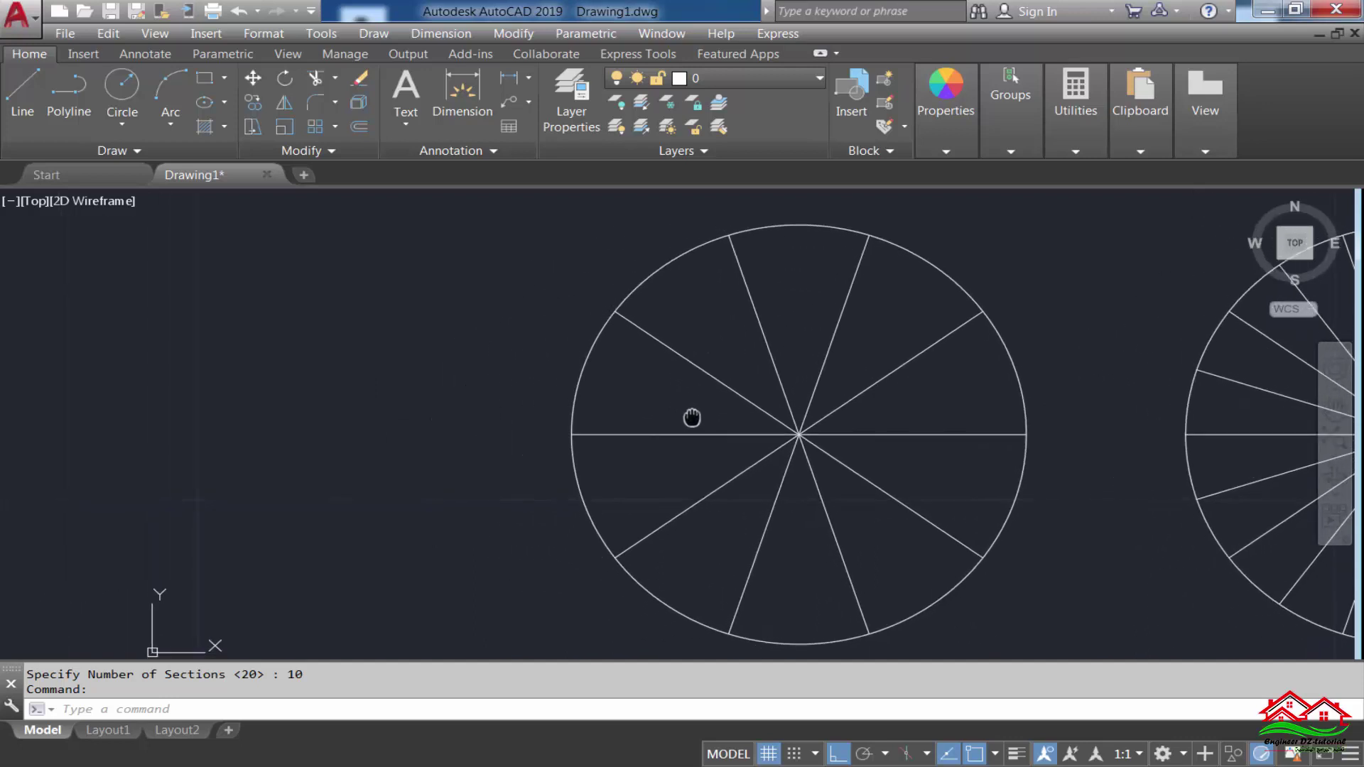
# Use BOUNDARY with picked points inside the five upper slices of the ten-slice circle
pyautogui.write('bo')
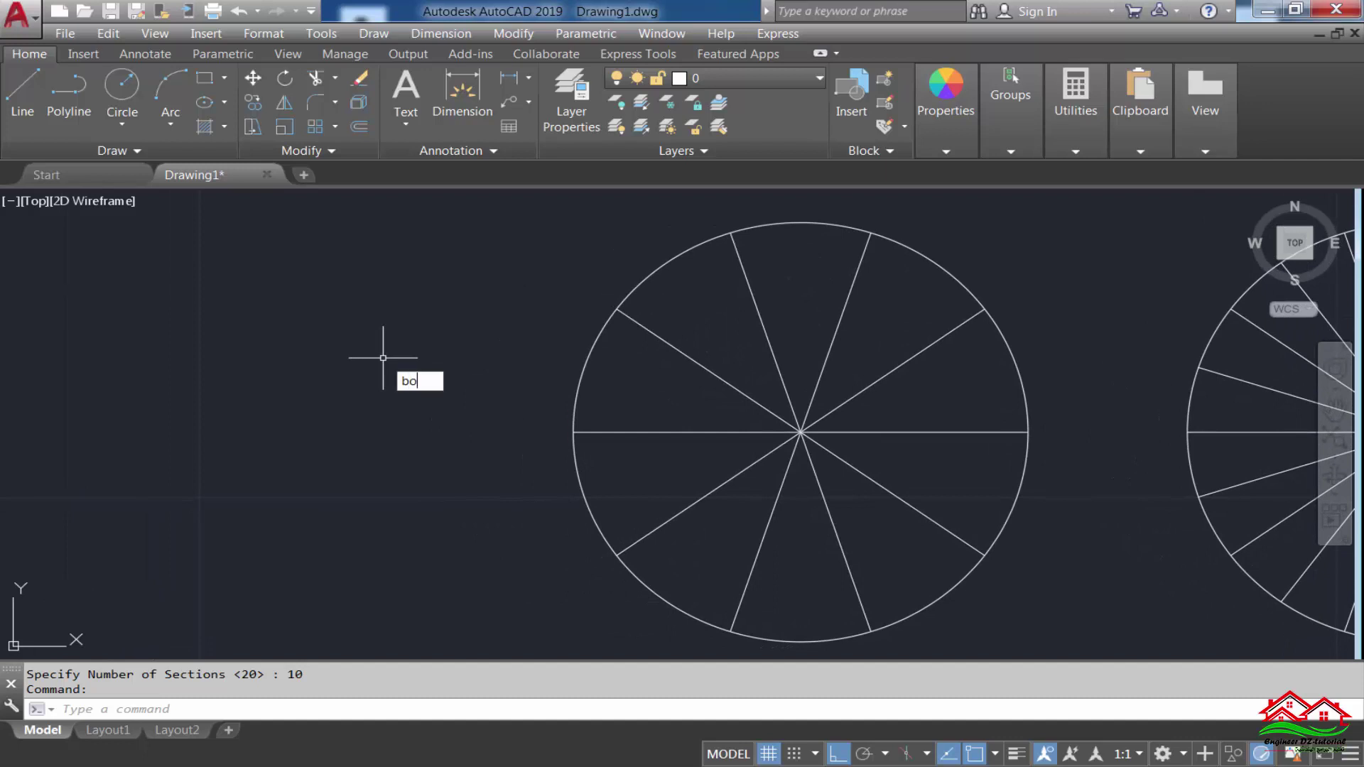
pyautogui.press('Return')
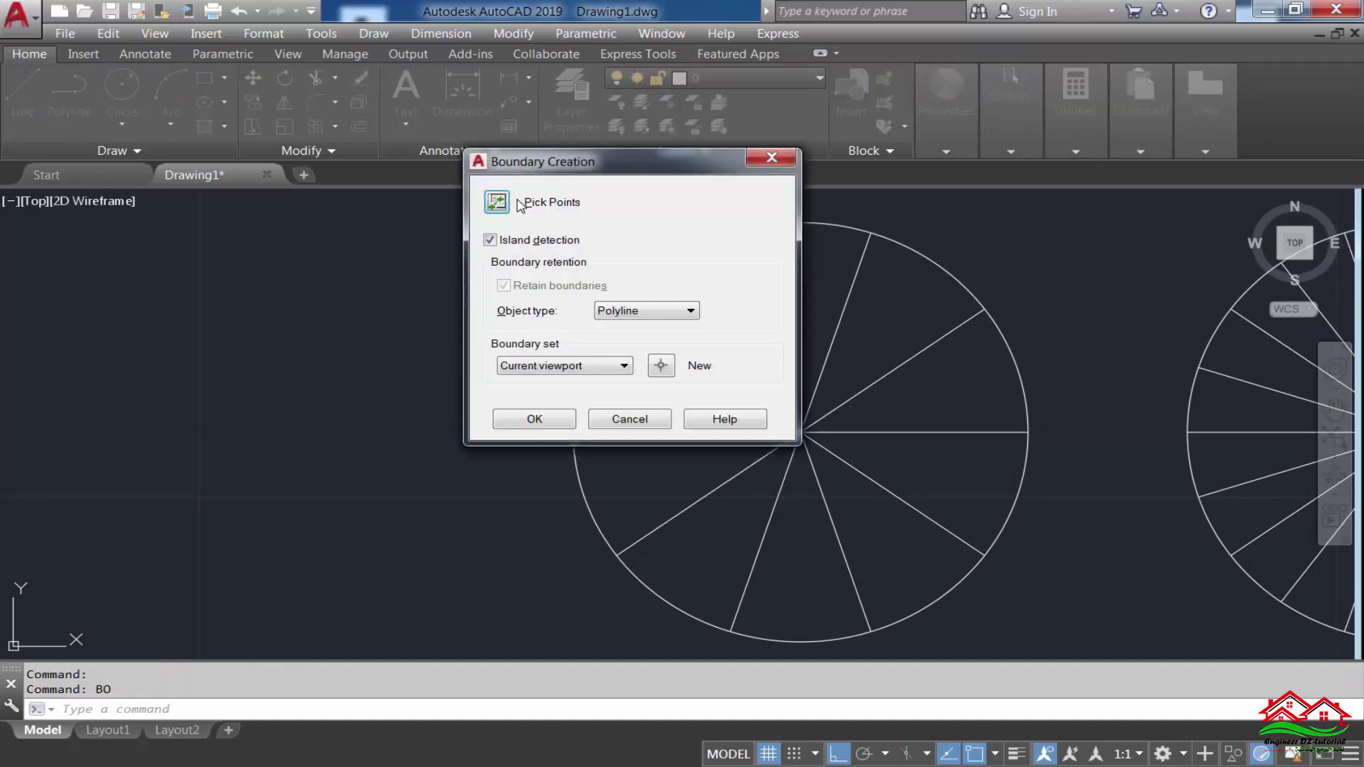
pyautogui.click(497, 204)
pyautogui.click(641, 387)
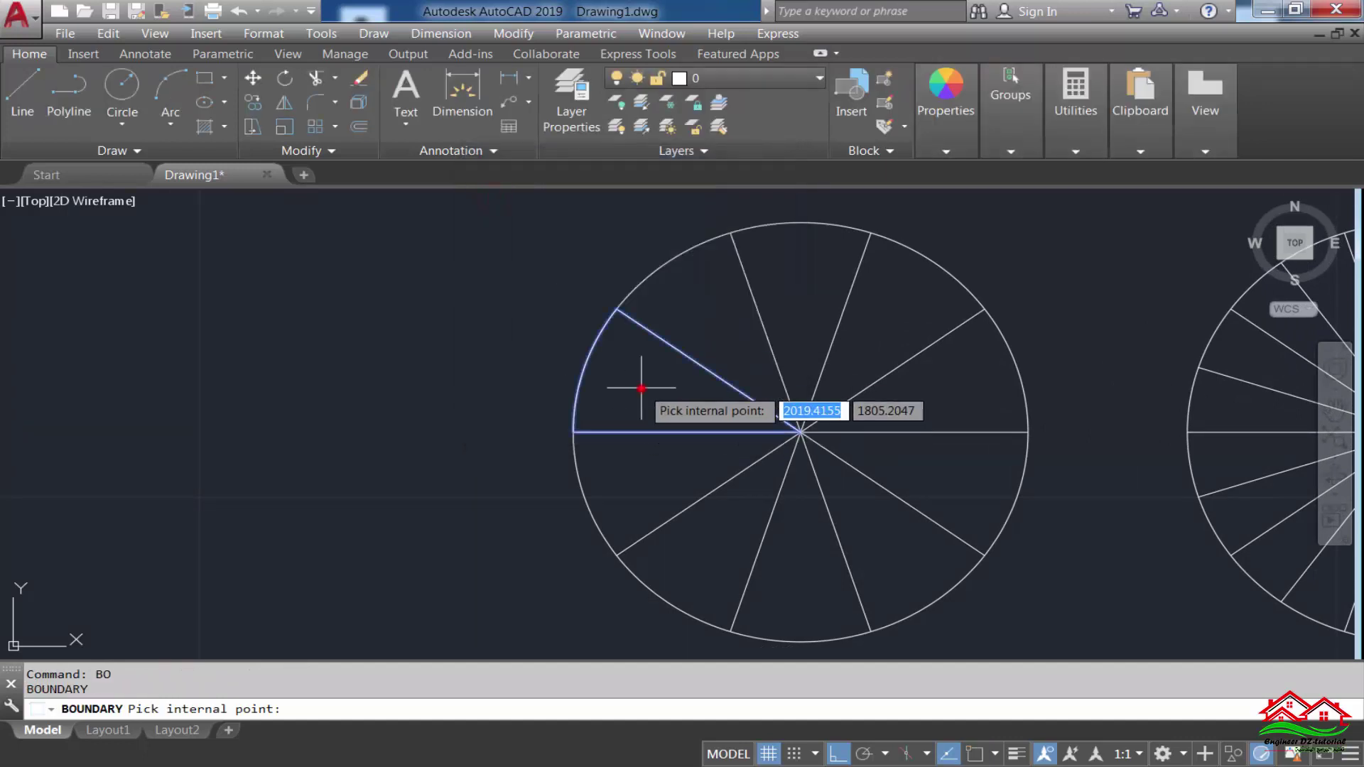
pyautogui.click(948, 390)
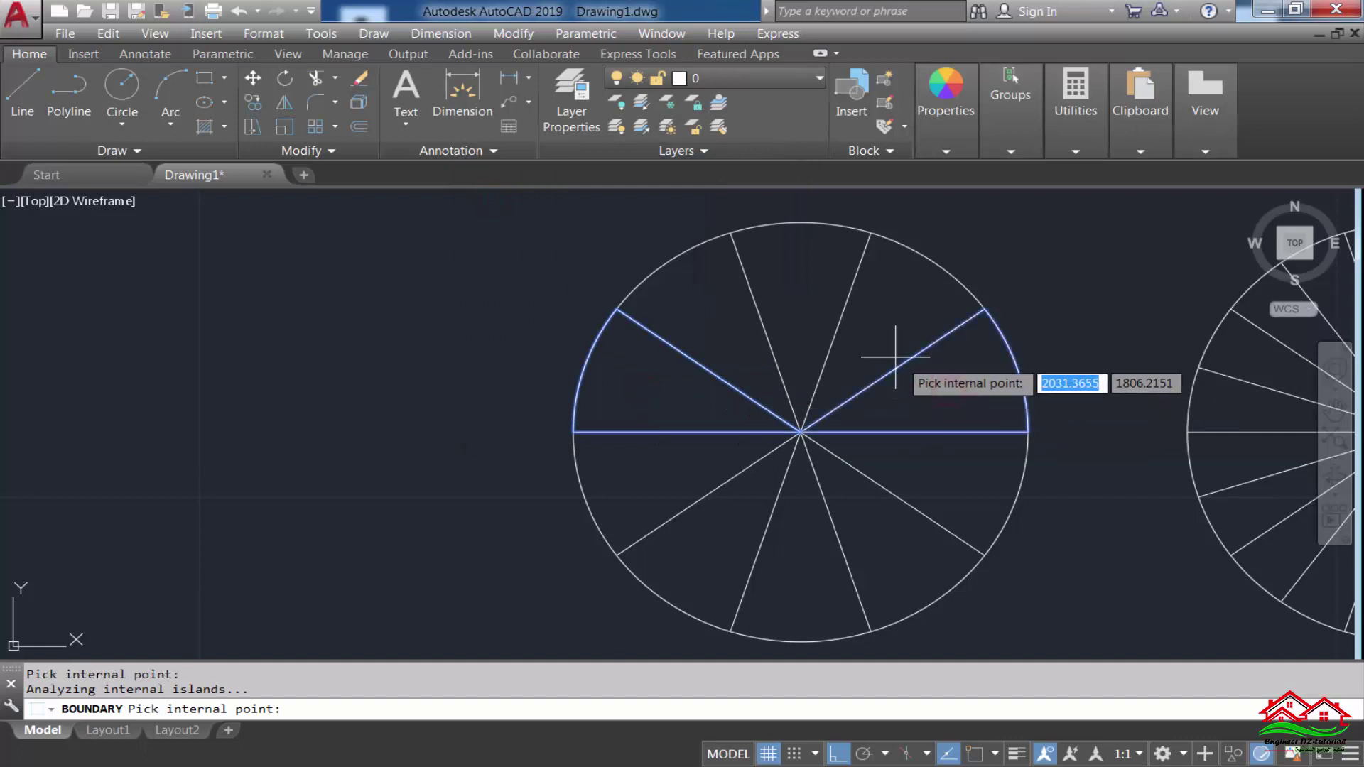
pyautogui.click(872, 318)
pyautogui.click(788, 284)
pyautogui.click(711, 277)
pyautogui.press('Return')
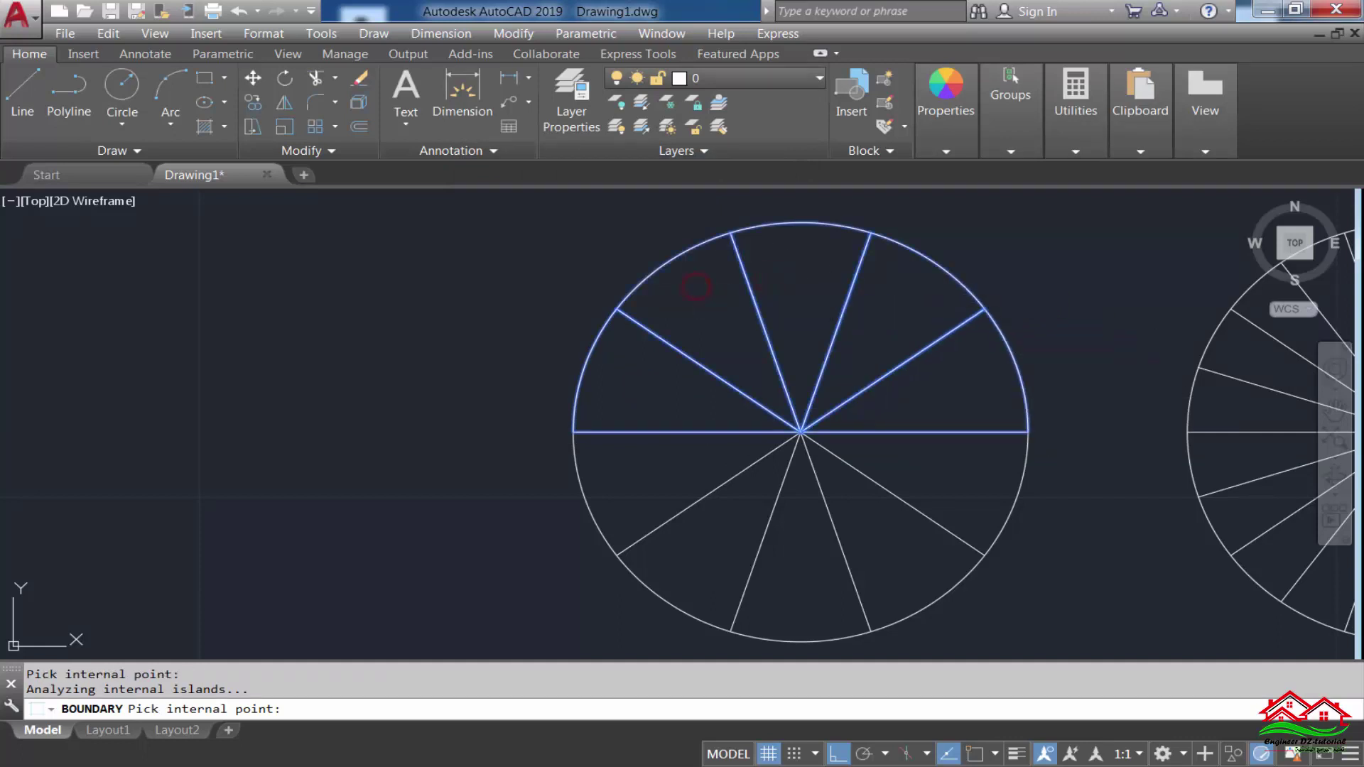
# List the left slice polyline and paste its 'area 31.4159' line into the drawing
pyautogui.click(594, 343)
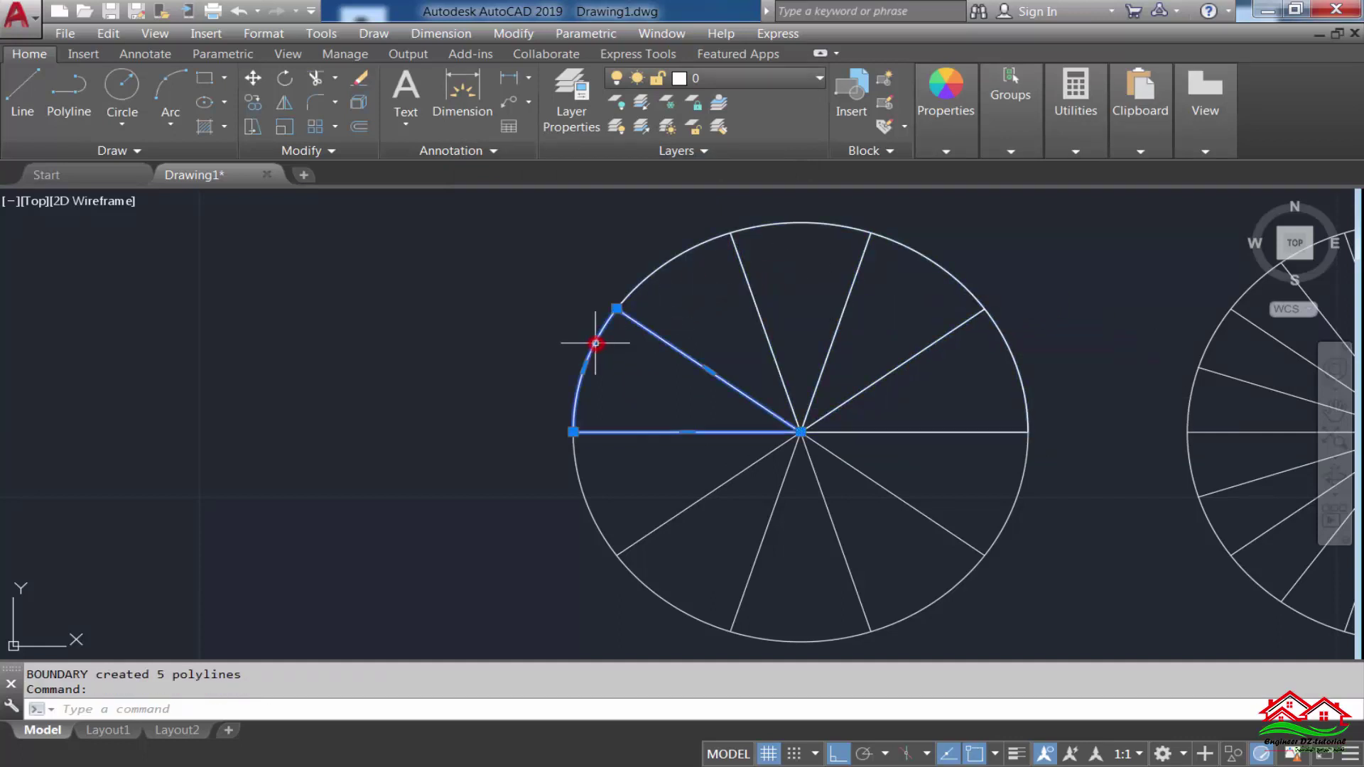
pyautogui.write('L')
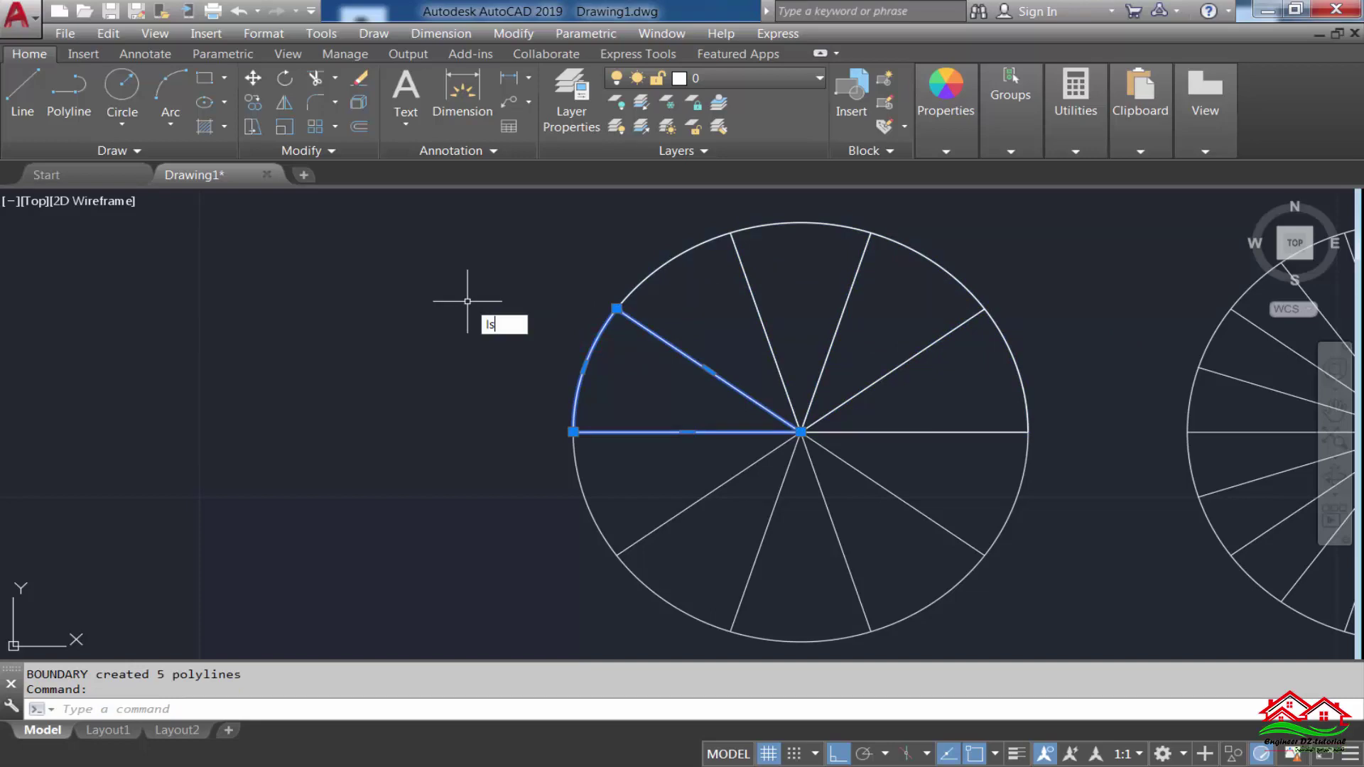
pyautogui.write('S')
pyautogui.press('Return')
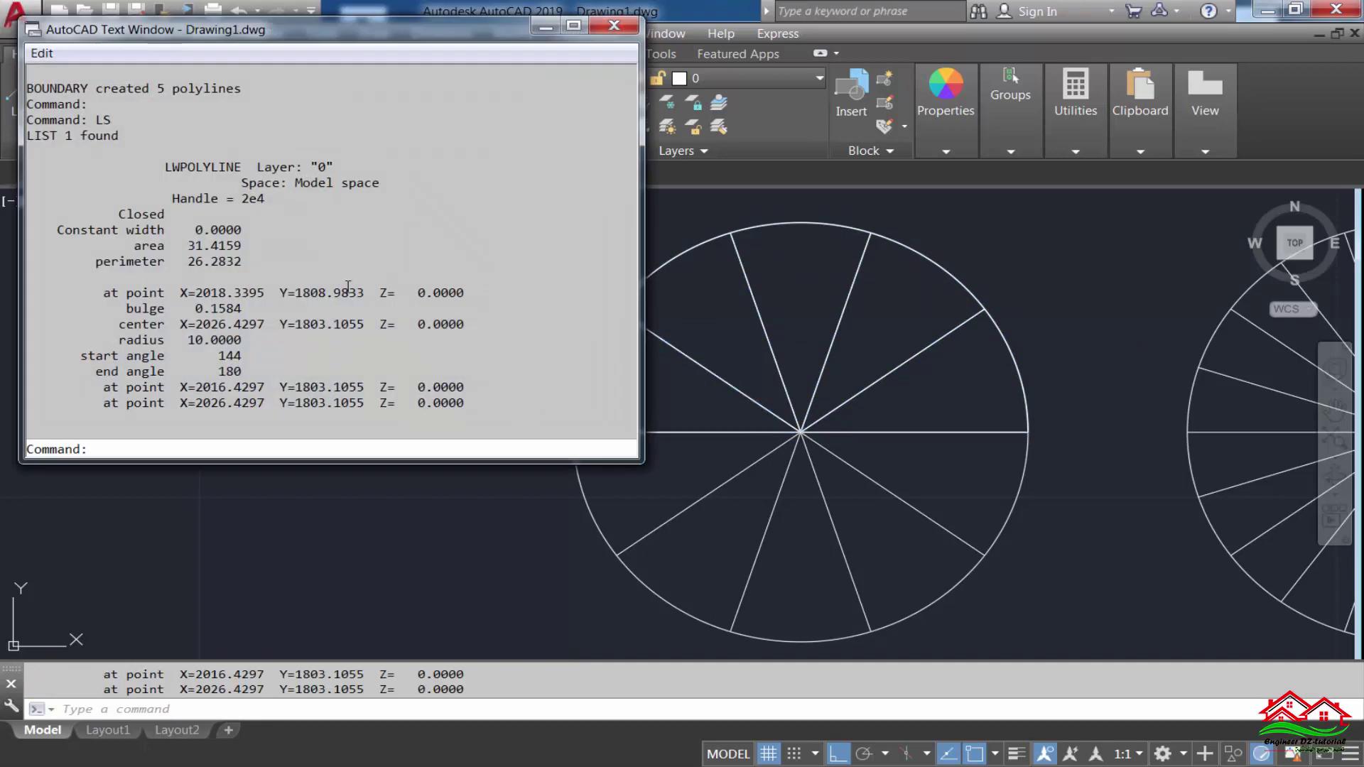
pyautogui.moveTo(128, 245); pyautogui.dragTo(243, 245)
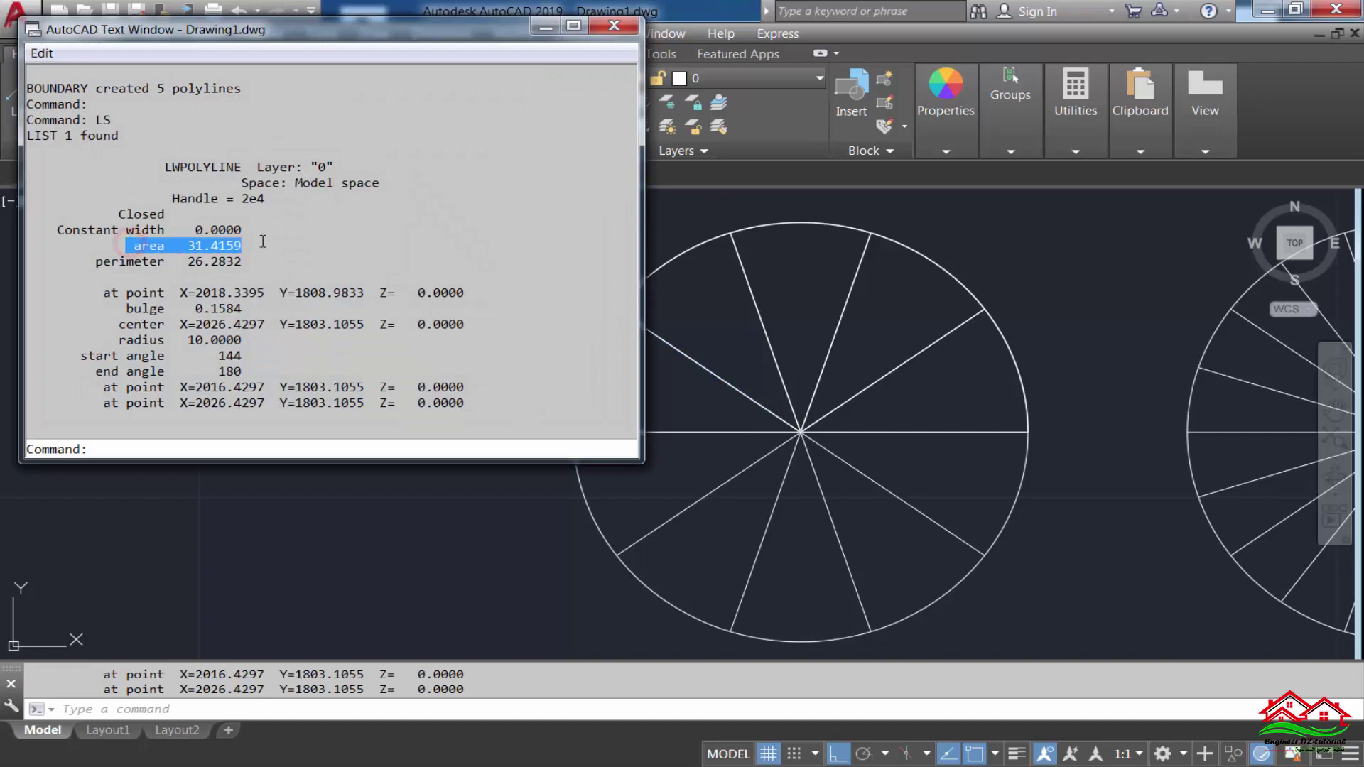
pyautogui.rightClick(242, 245)
pyautogui.click(273, 297)
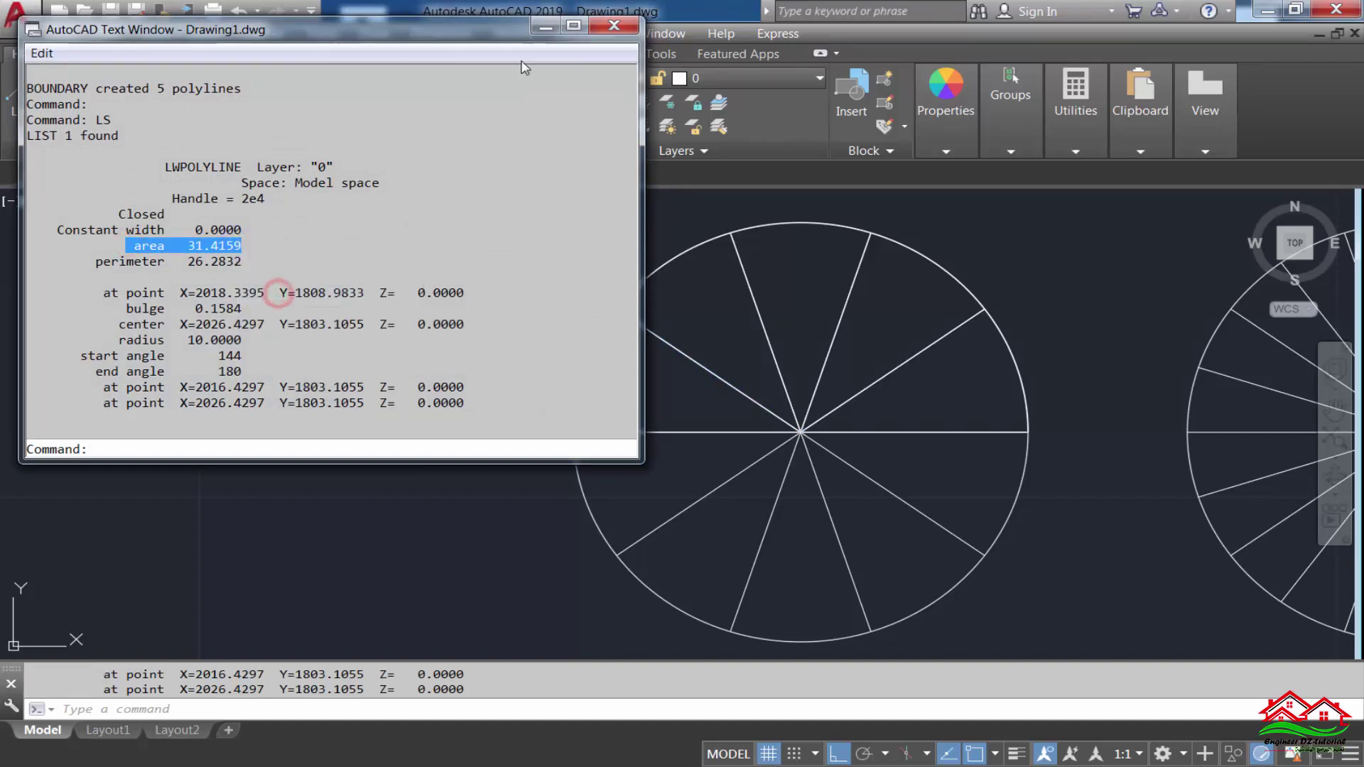
pyautogui.click(616, 29)
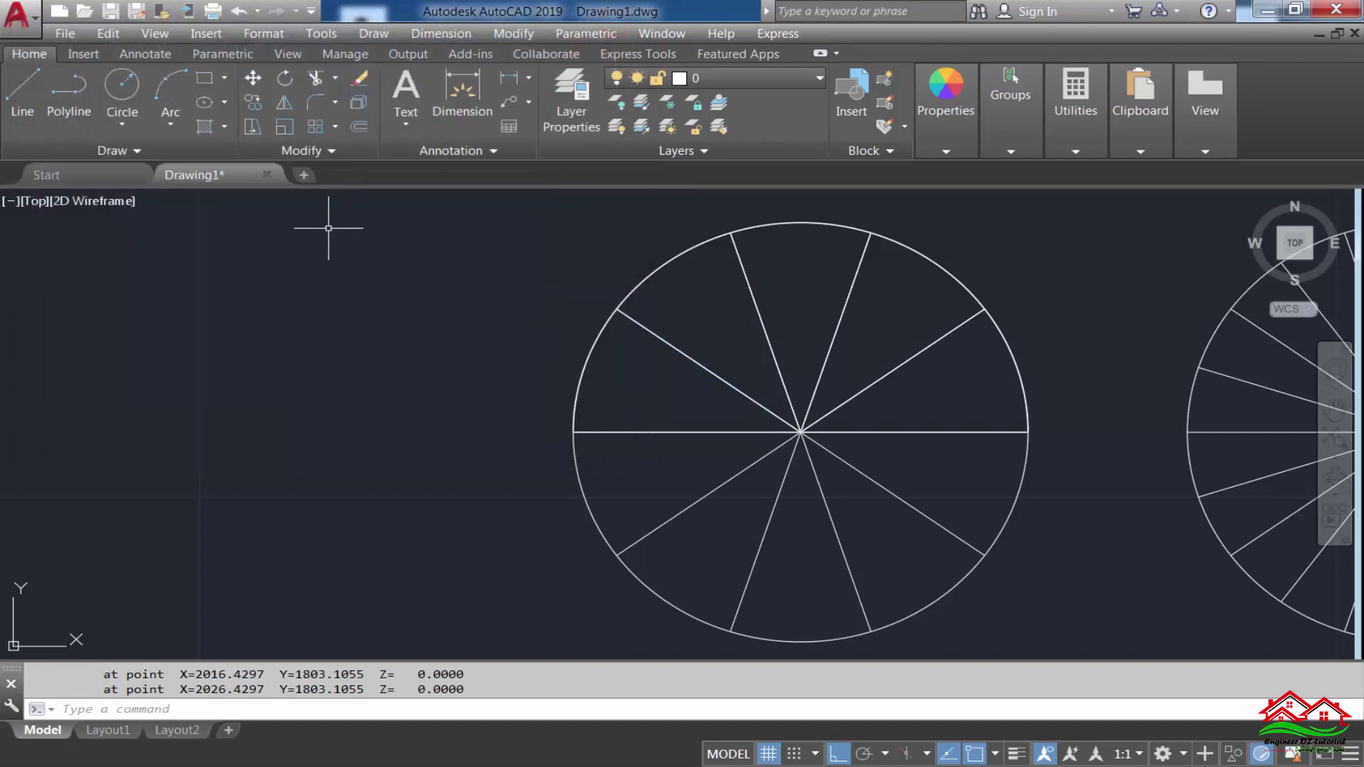
pyautogui.hotkey('ctrl', 'v')
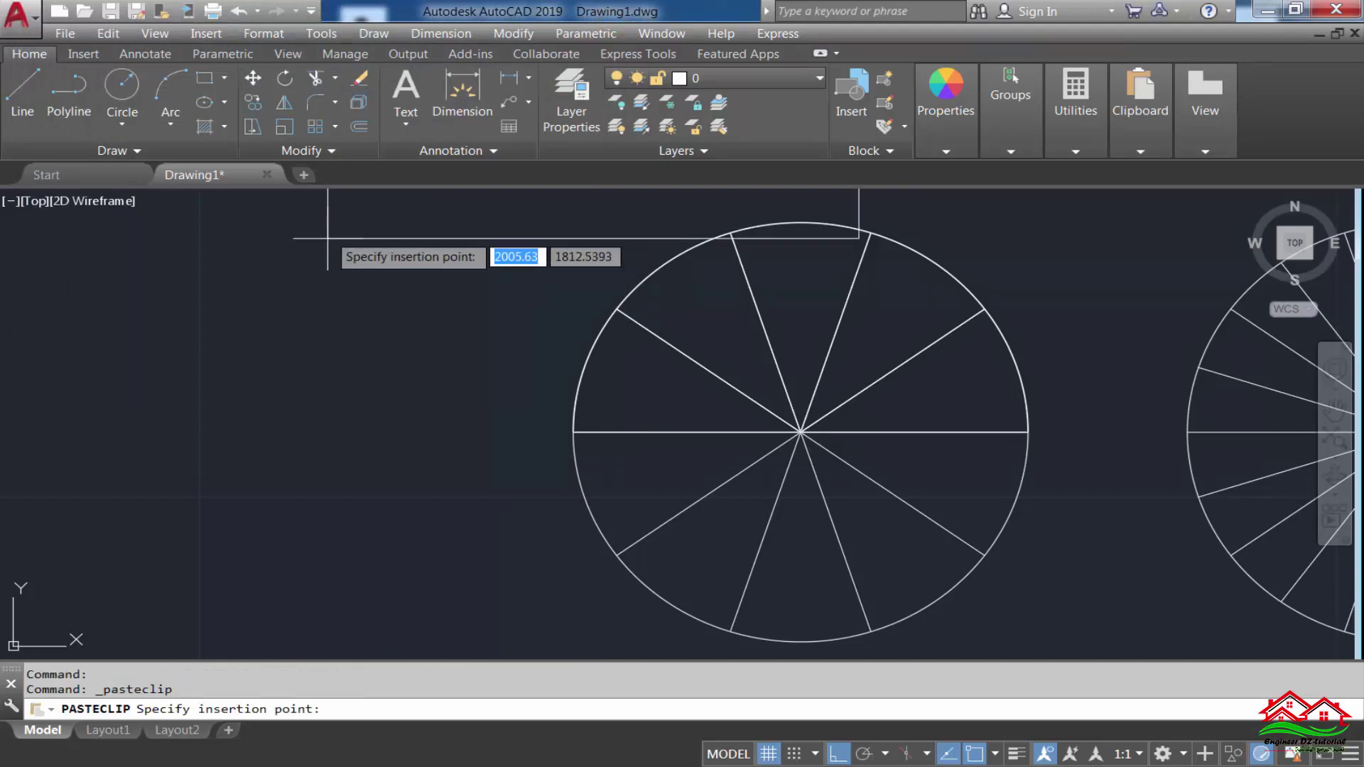
pyautogui.press('Escape')
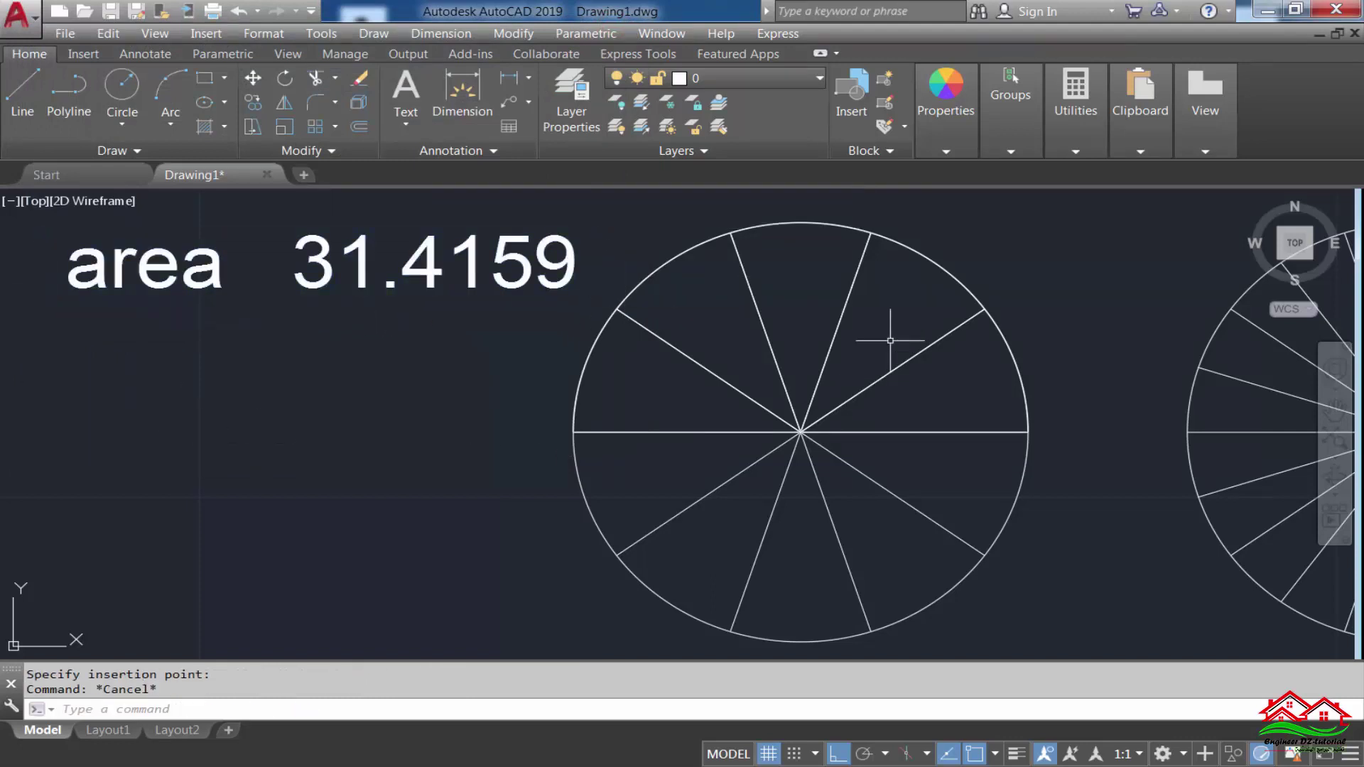
pyautogui.click(912, 249)
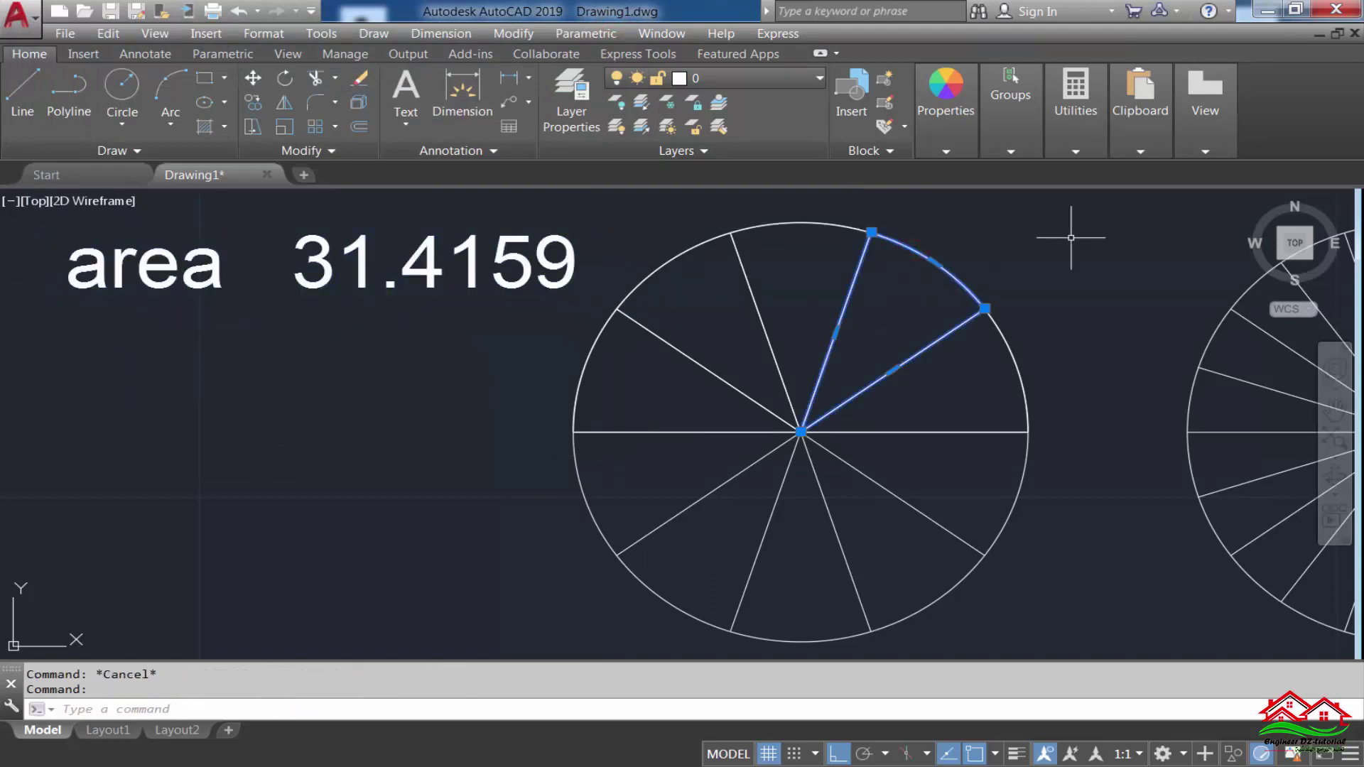
# List the upper-right slice and paste its 'area 31.4159' line below the first label
pyautogui.write('ls')
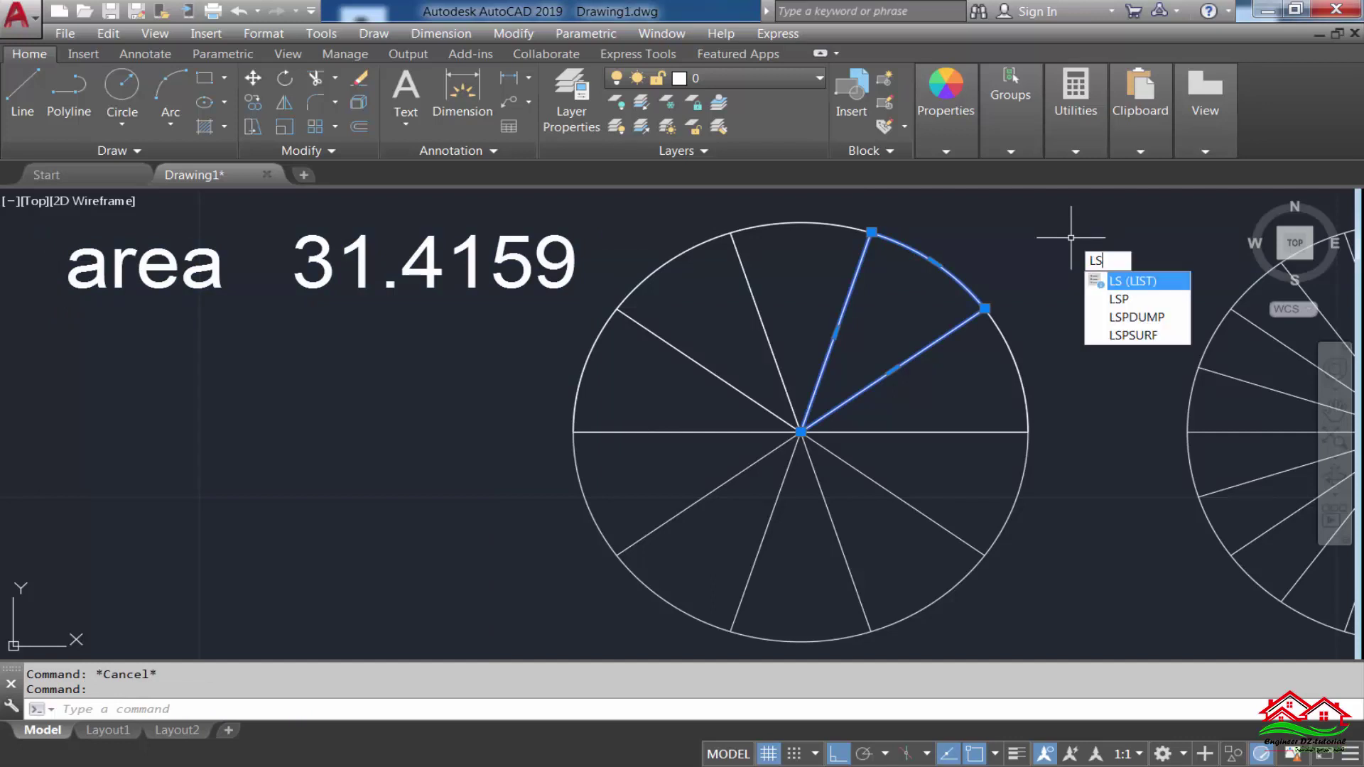
pyautogui.press('Return')
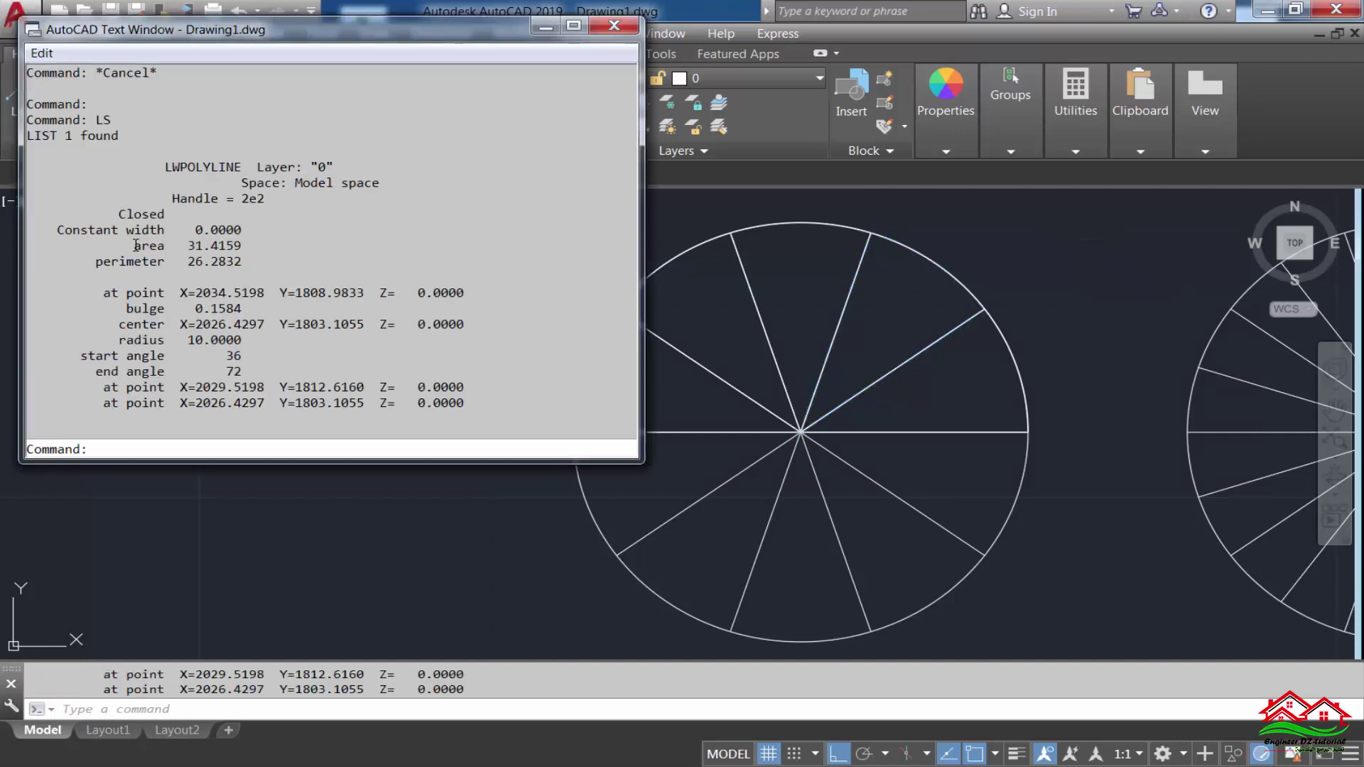
pyautogui.moveTo(137, 245); pyautogui.dragTo(242, 246)
pyautogui.rightClick(242, 247)
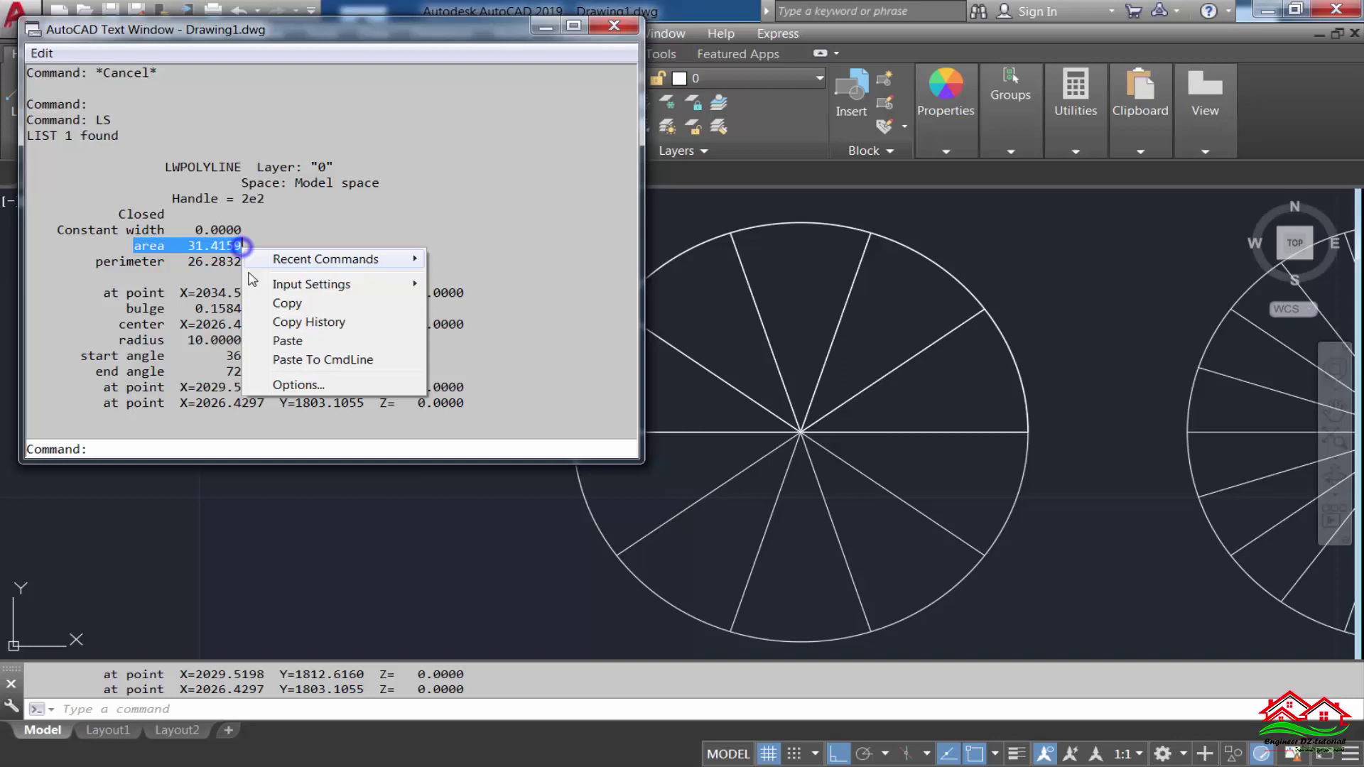
pyautogui.click(292, 305)
pyautogui.click(613, 25)
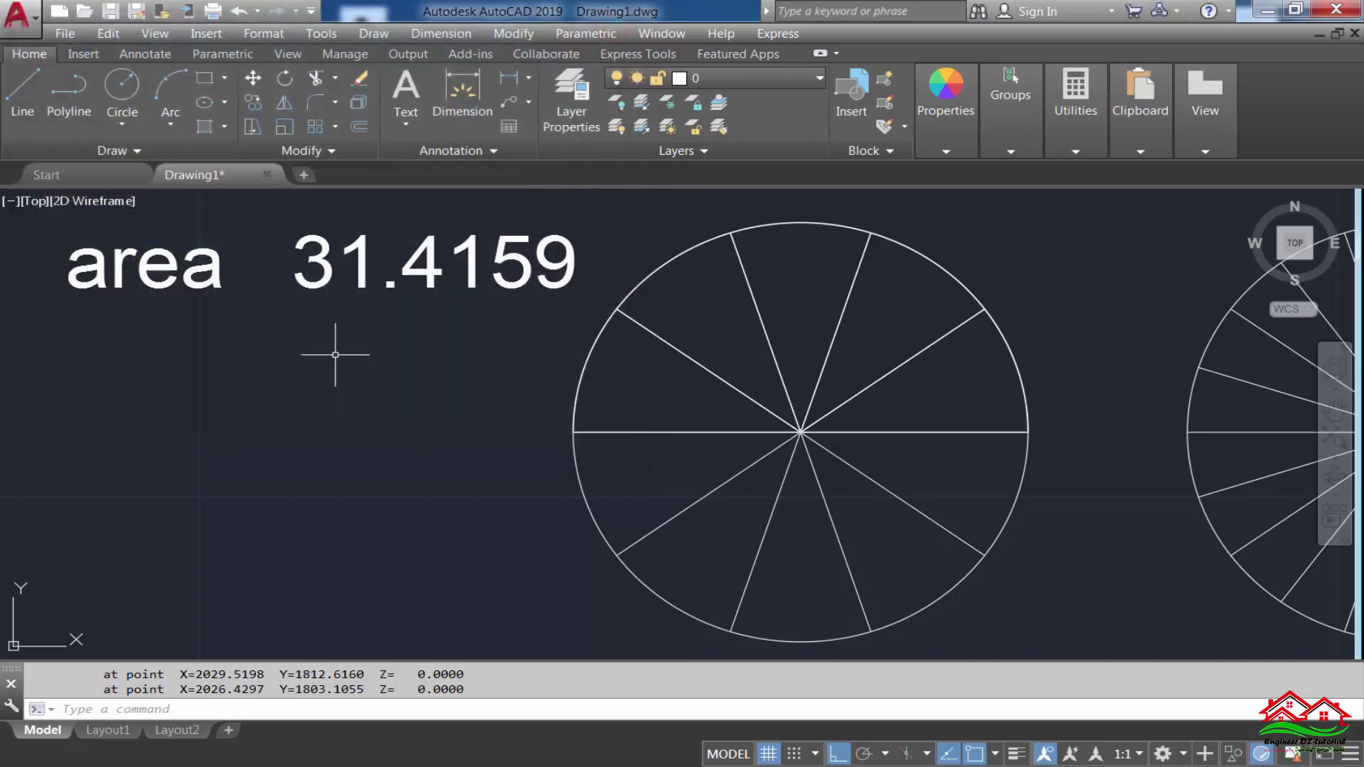
pyautogui.hotkey('ctrl', 'v')
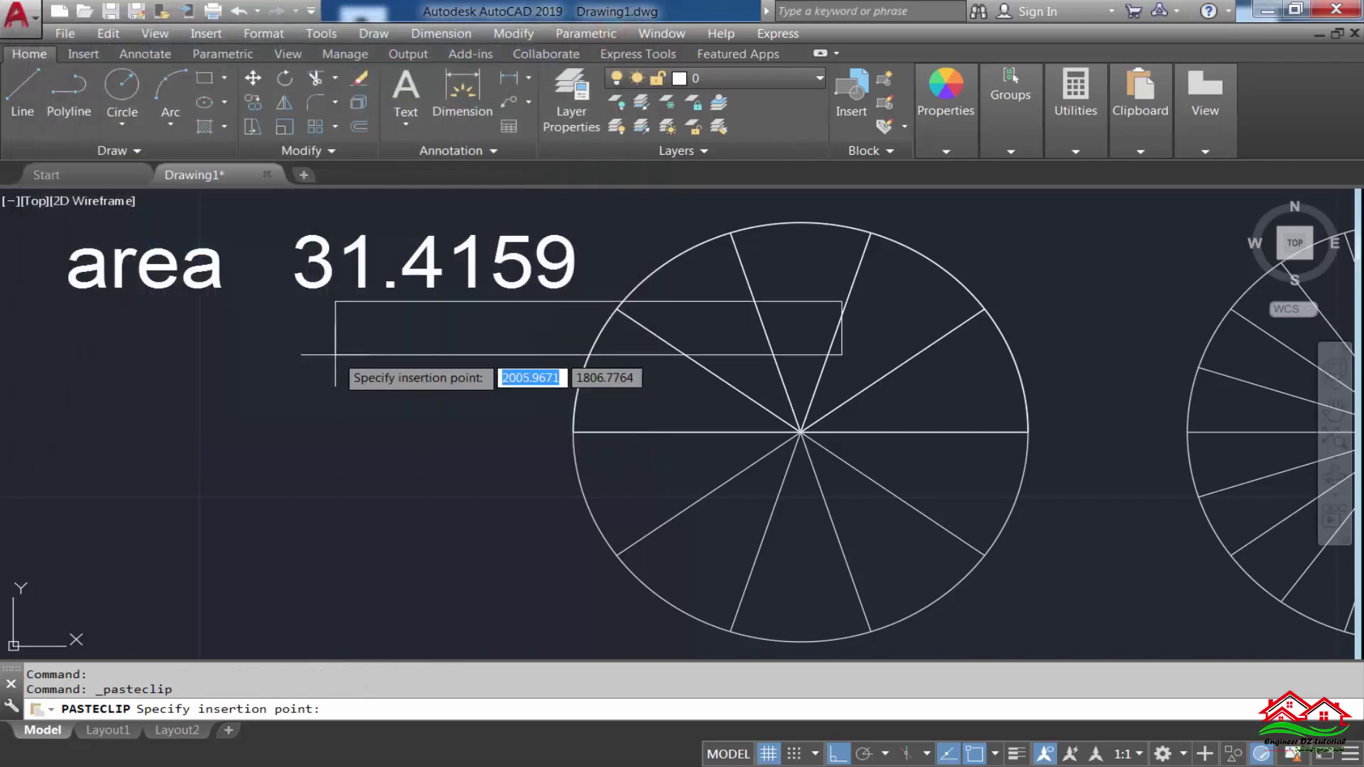
pyautogui.click(66, 399)
pyautogui.press('Escape')
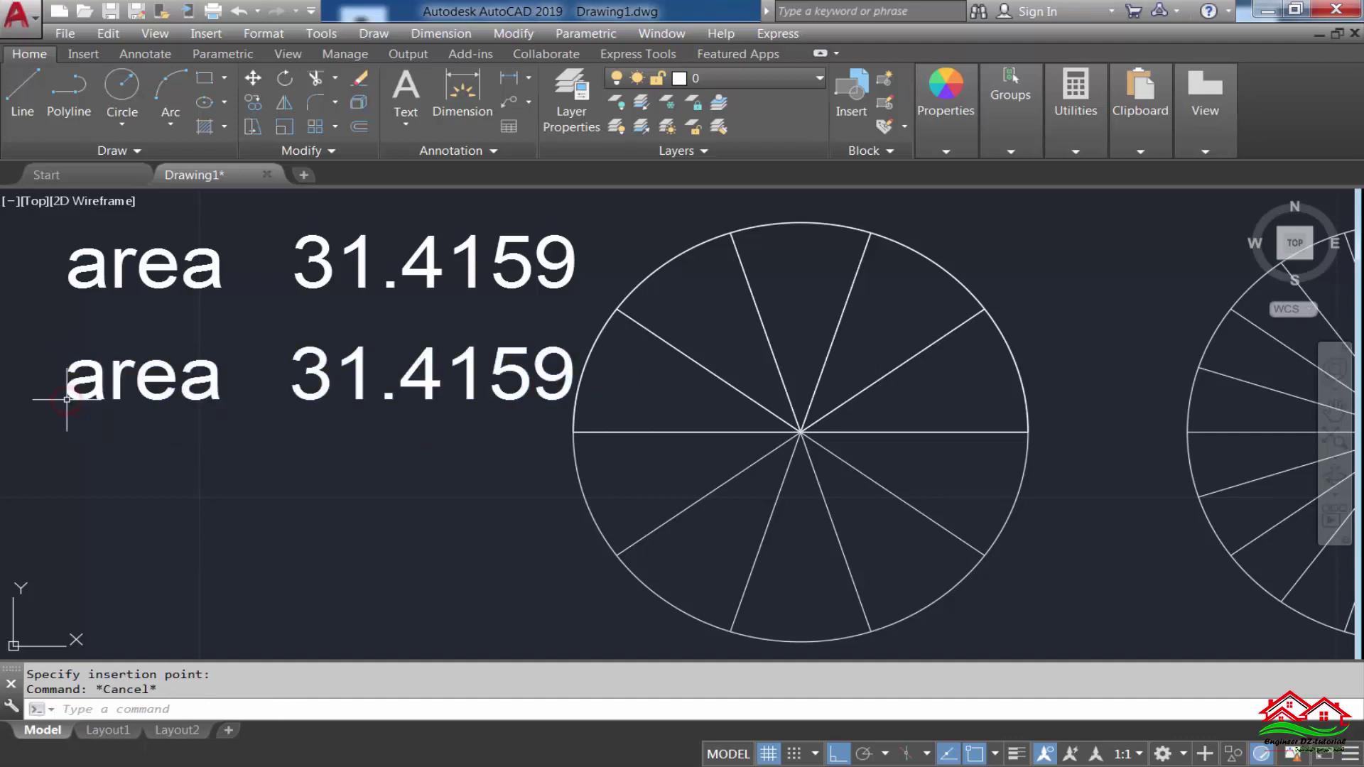
# Create a boundary polyline inside the bottom slice with BO
pyautogui.write('bo')
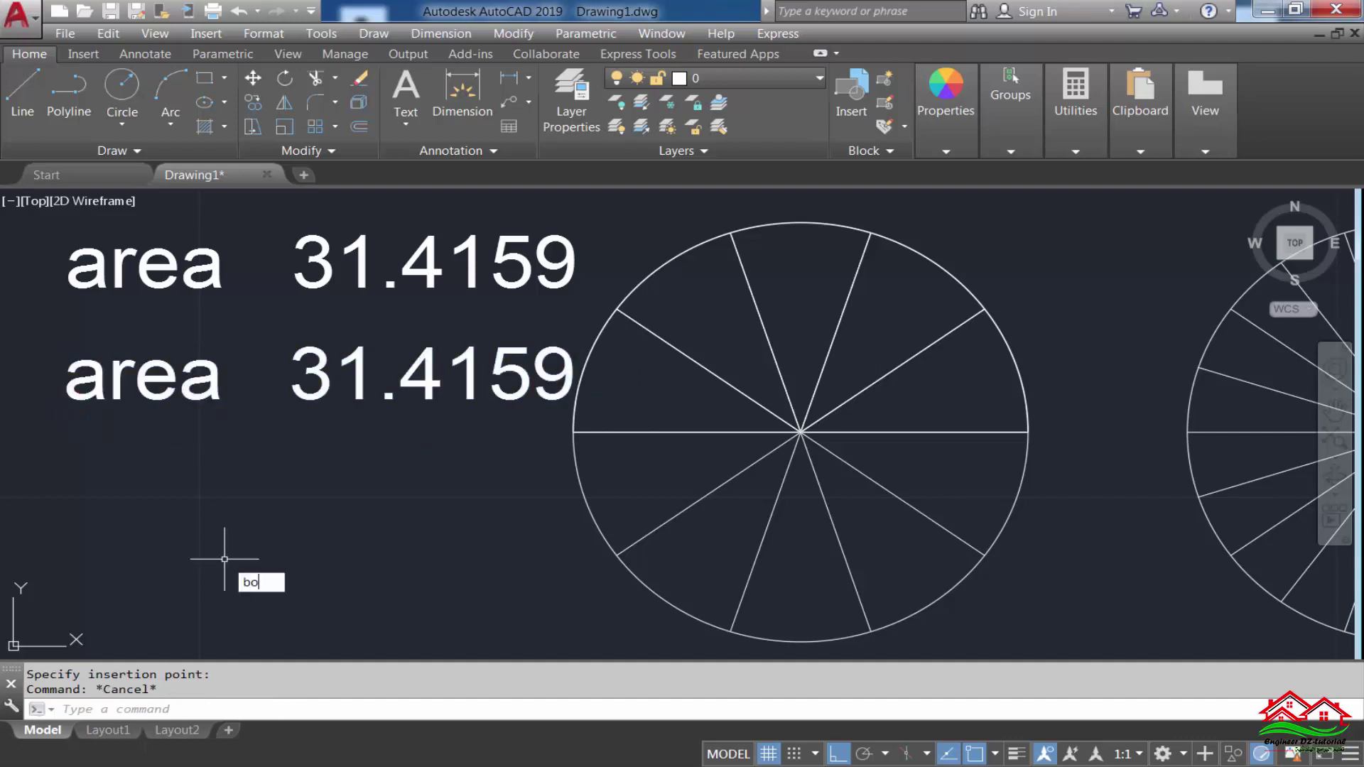
pyautogui.press('Return')
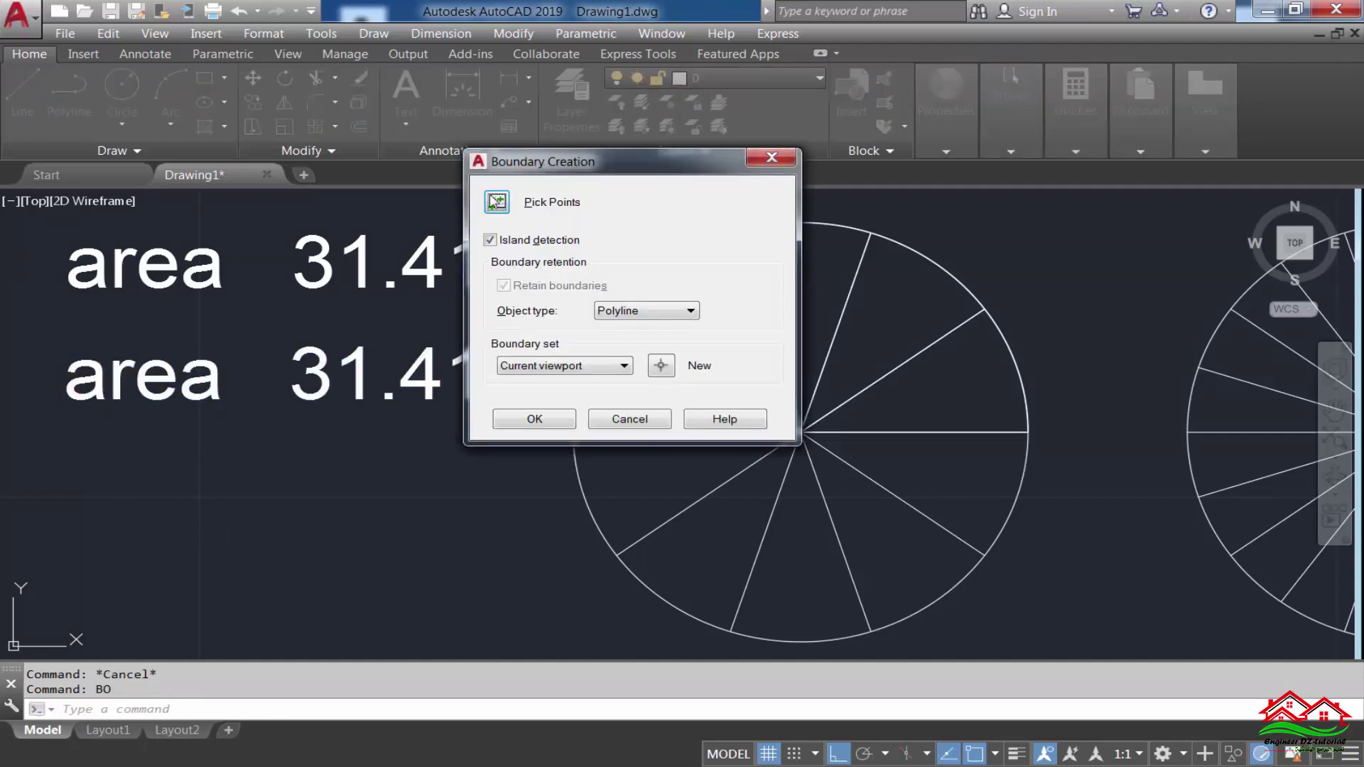
pyautogui.click(497, 202)
pyautogui.click(782, 582)
pyautogui.press('Return')
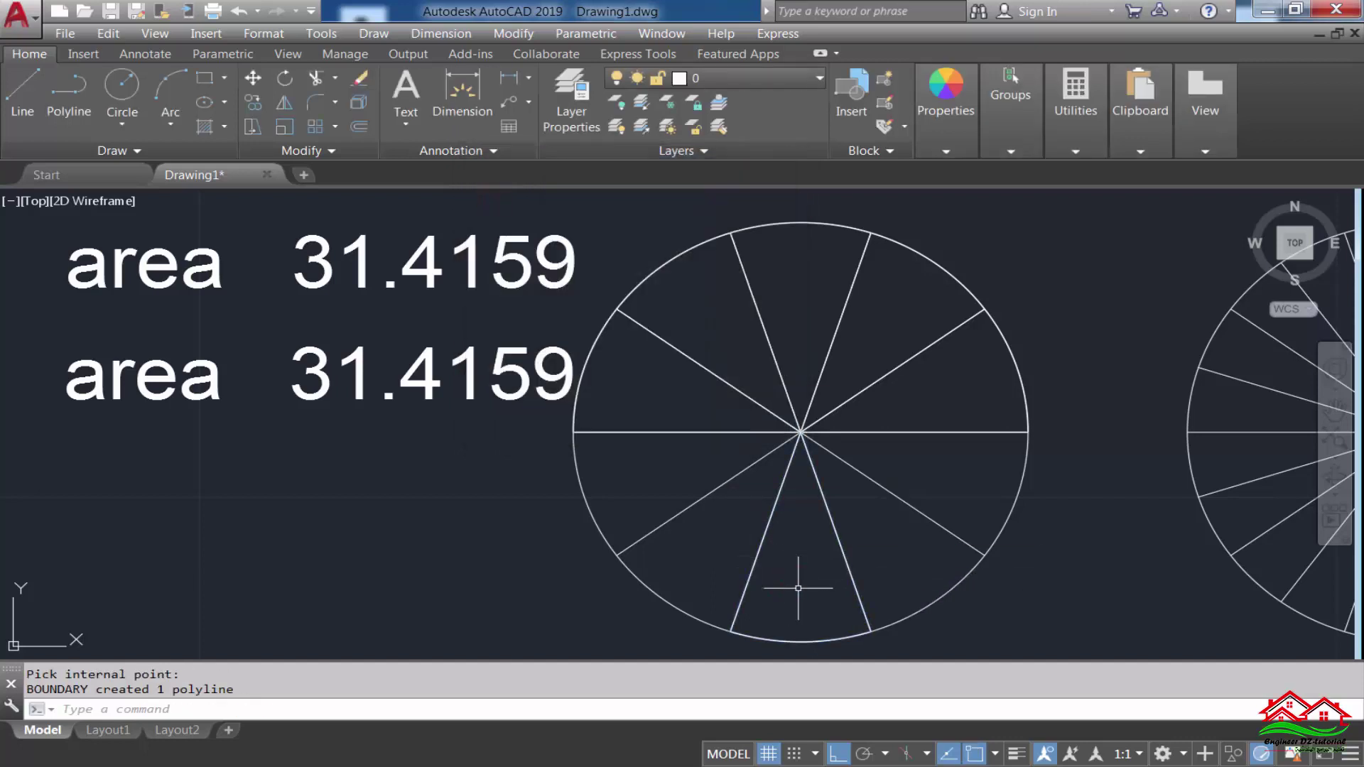
# List the bottom slice polyline and paste its 'area 31.4159' line beneath the other two
pyautogui.click(847, 568)
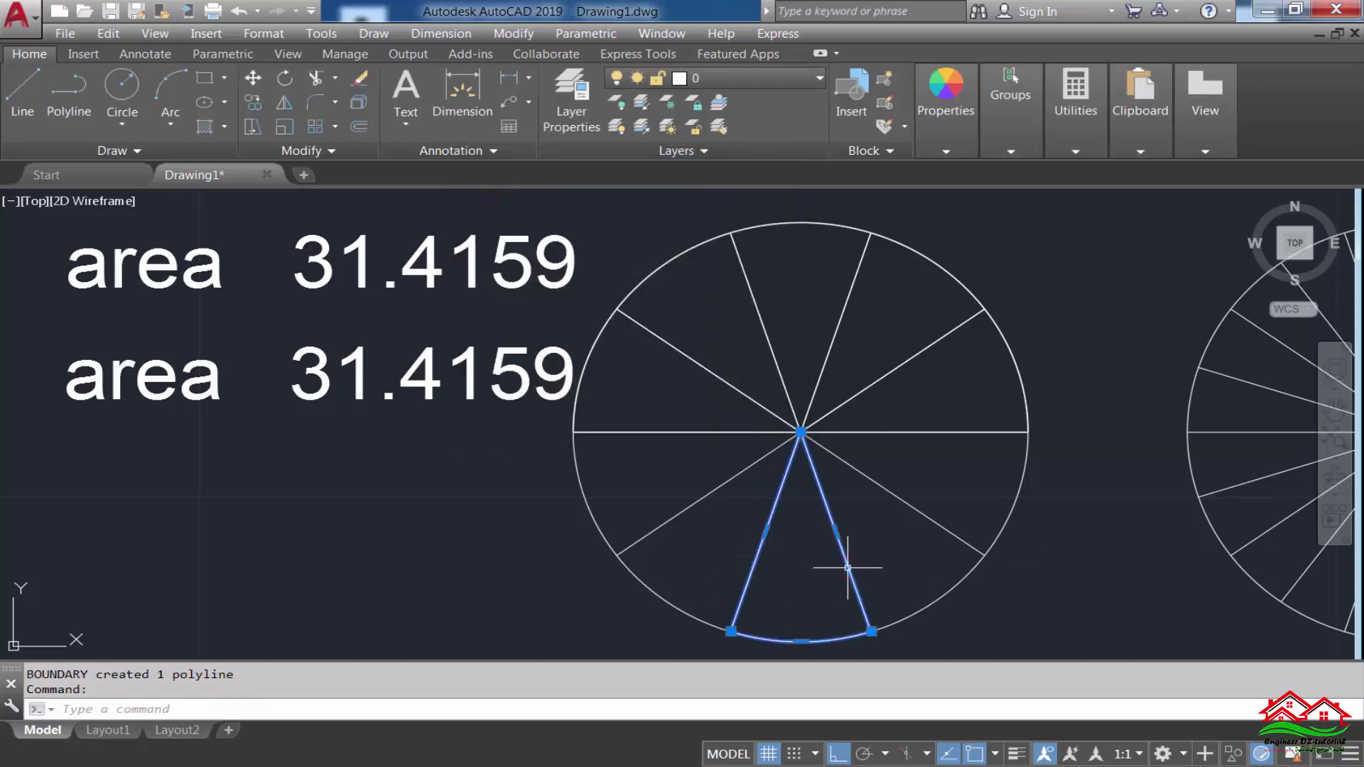
pyautogui.write('ls')
pyautogui.press('Return')
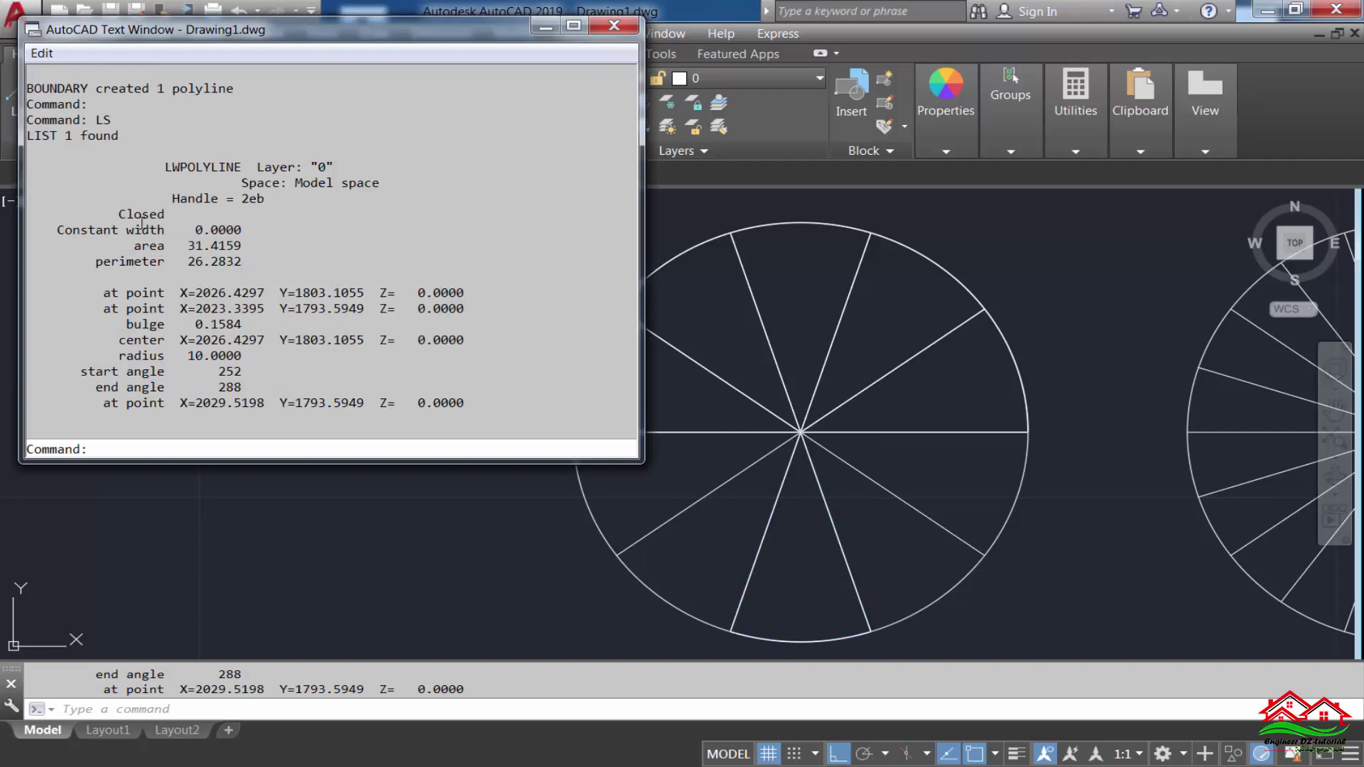
pyautogui.moveTo(125, 245); pyautogui.dragTo(243, 245)
pyautogui.rightClick(235, 245)
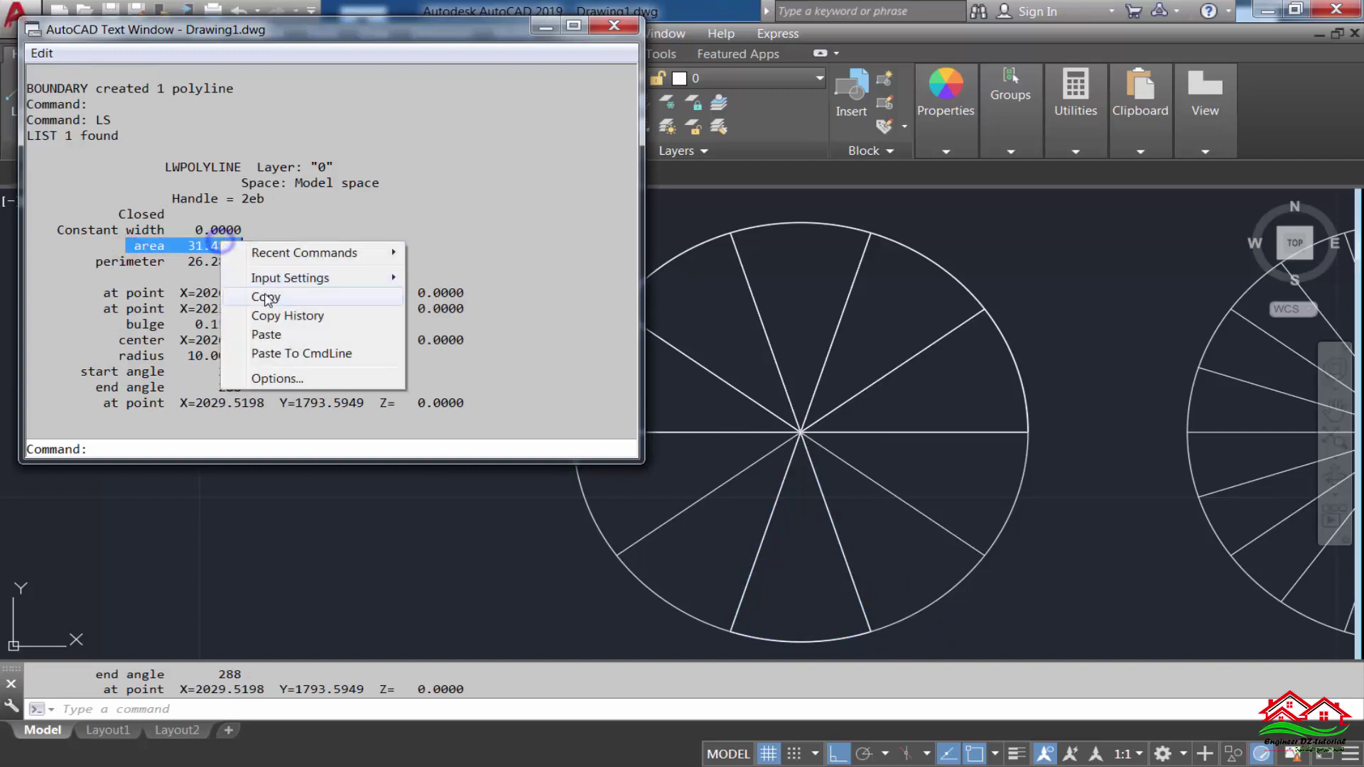
pyautogui.click(265, 294)
pyautogui.click(614, 26)
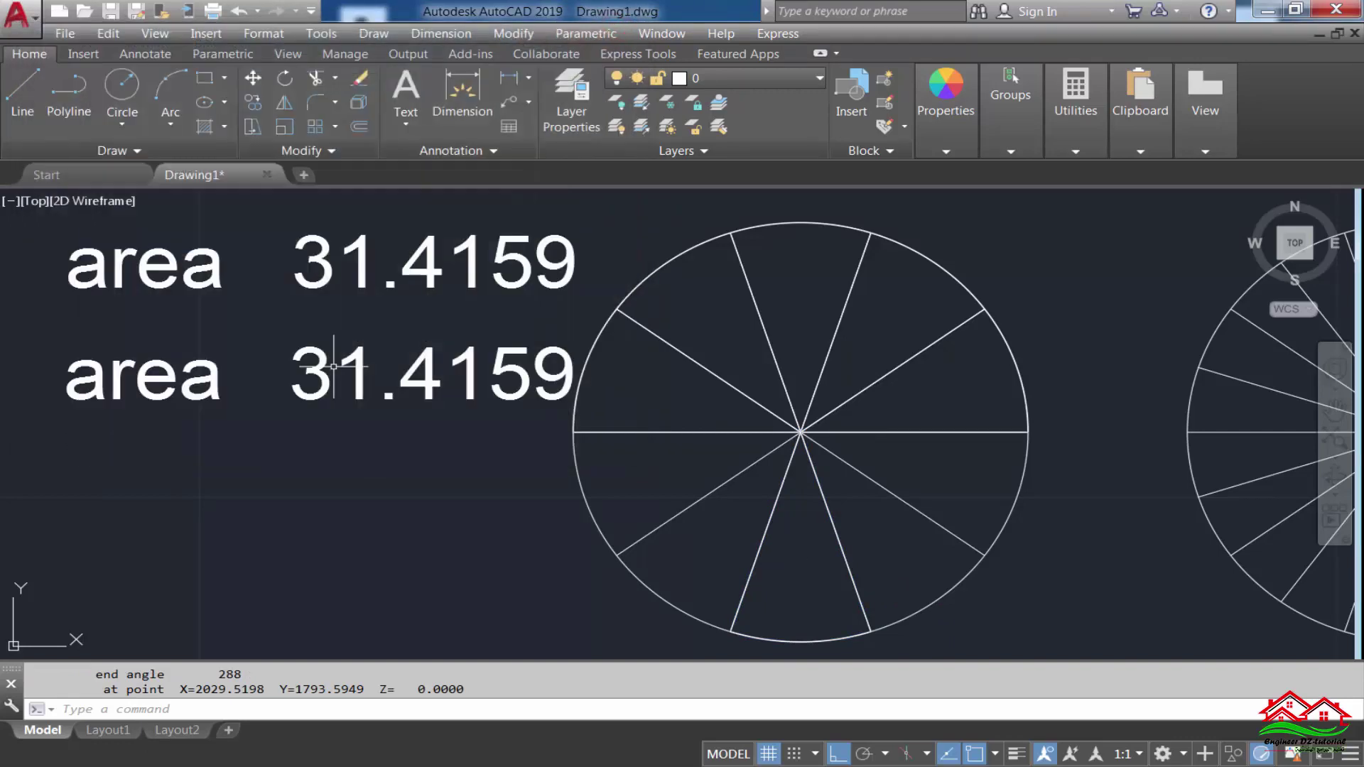
pyautogui.hotkey('ctrl', 'v')
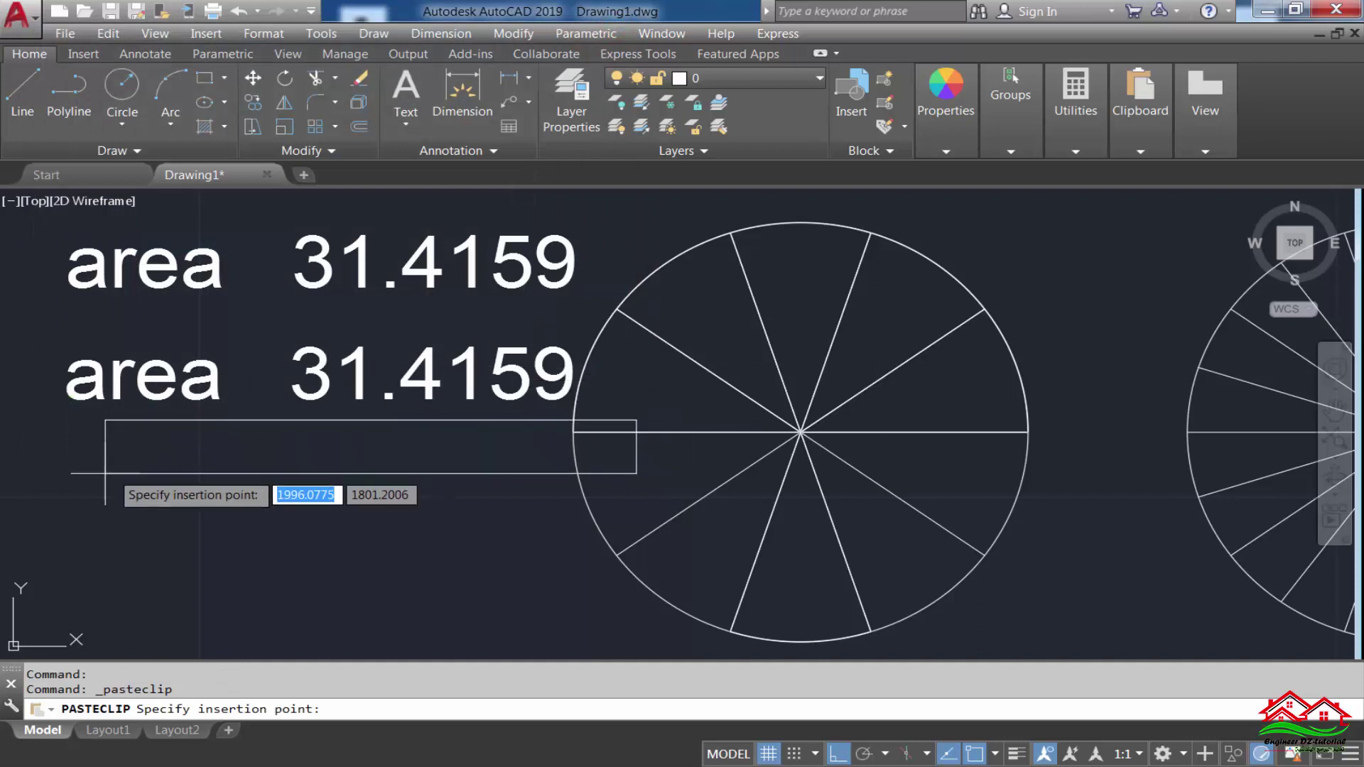
pyautogui.click(92, 505)
pyautogui.press('Escape')
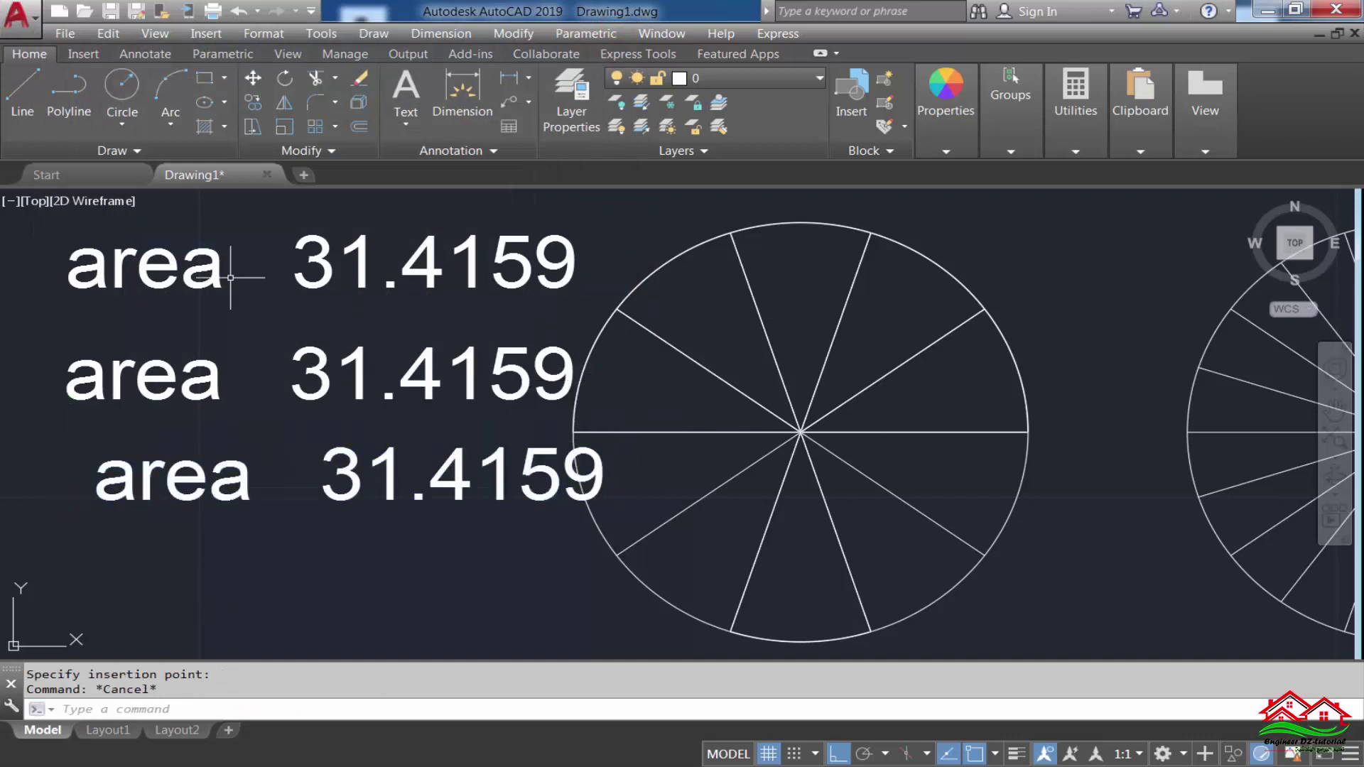